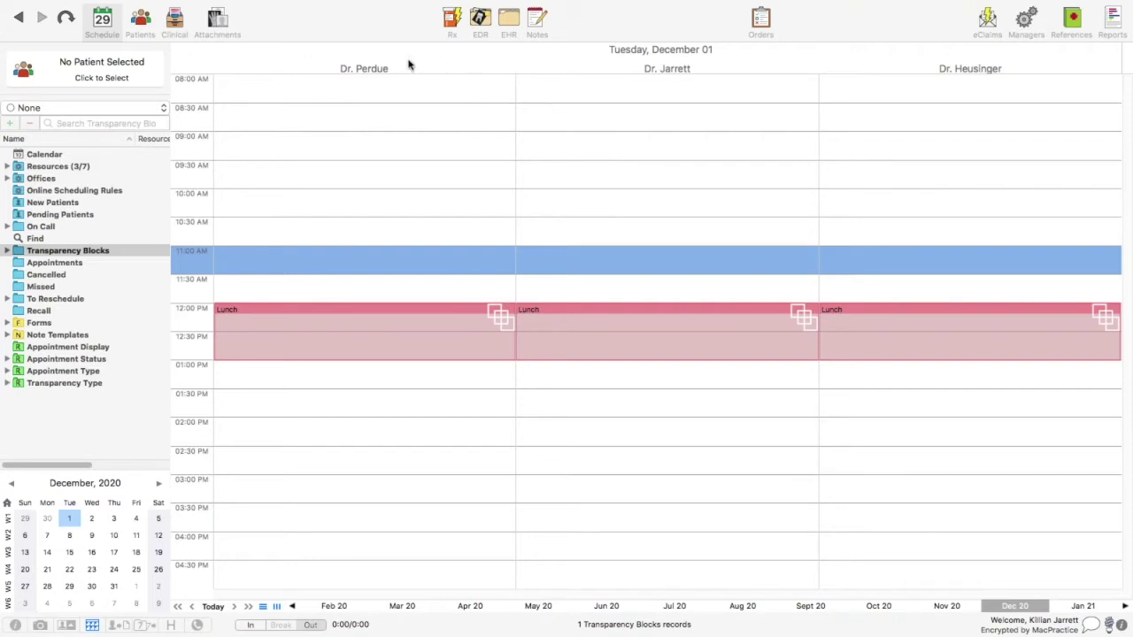
- Expand the list of transparency types in the schedule and open the Meeting type
click(384, 36)
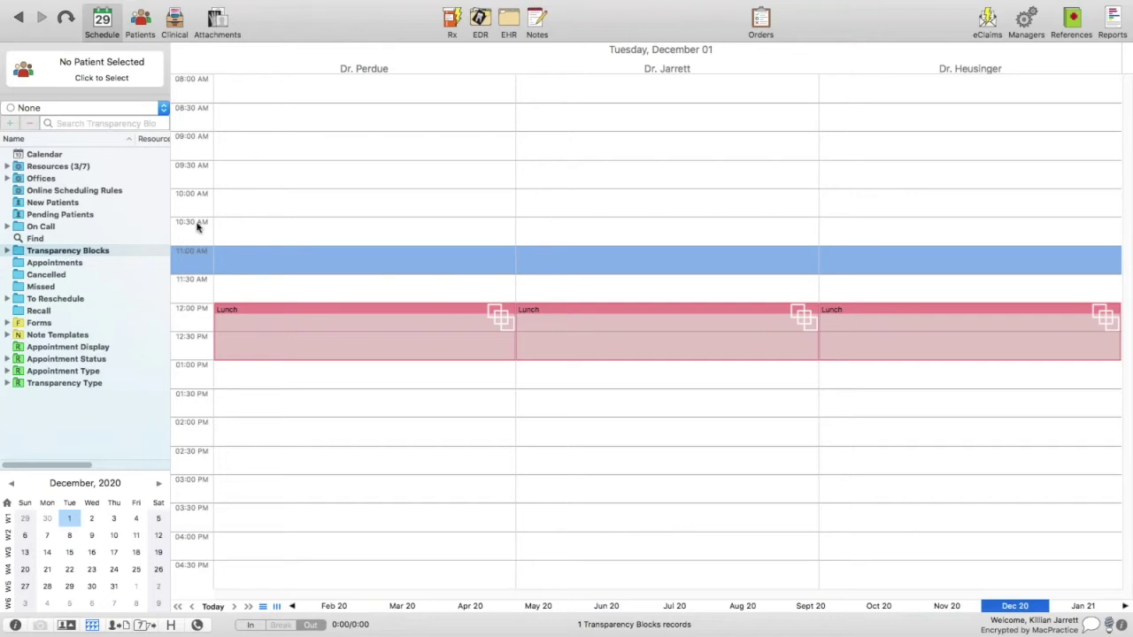
click(67, 384)
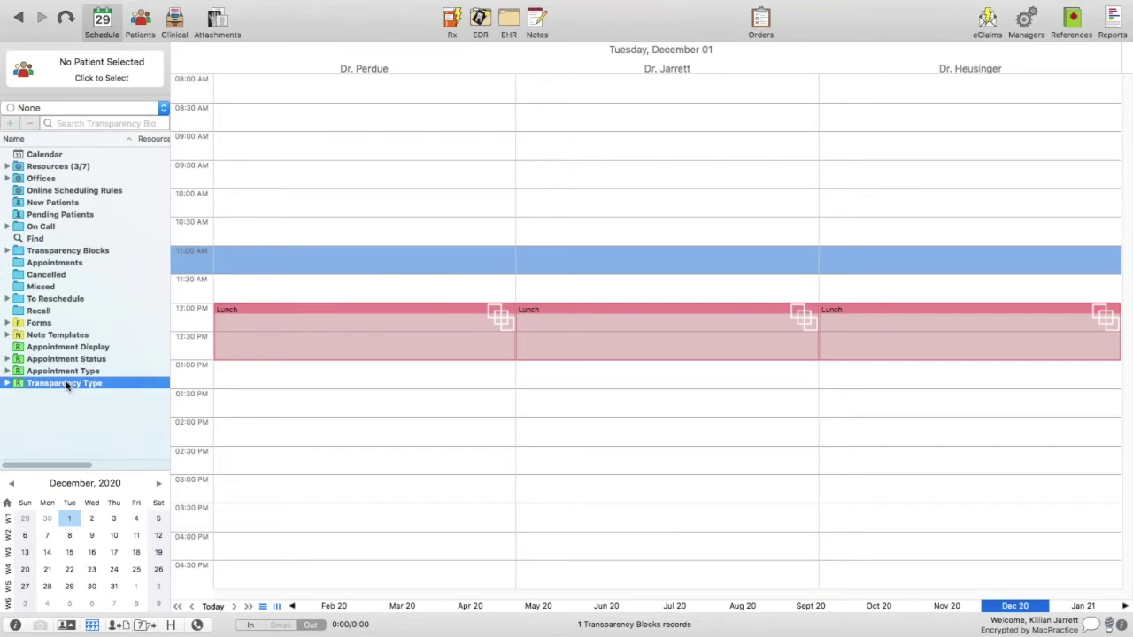
click(7, 383)
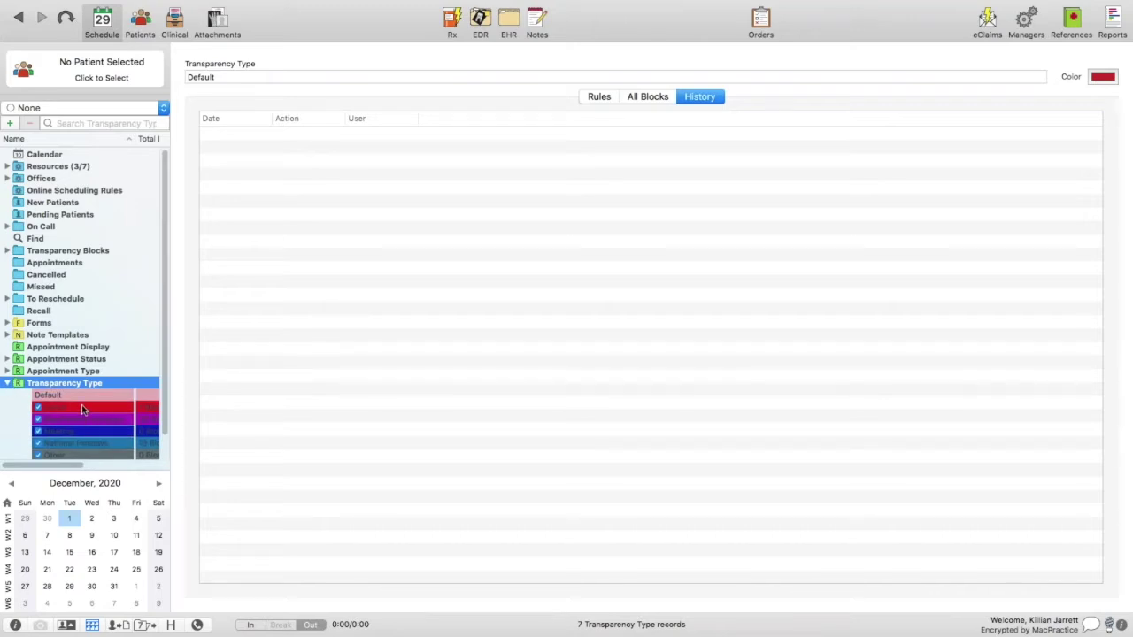
mouse_move(83, 409)
scroll(93, 405, down, 3)
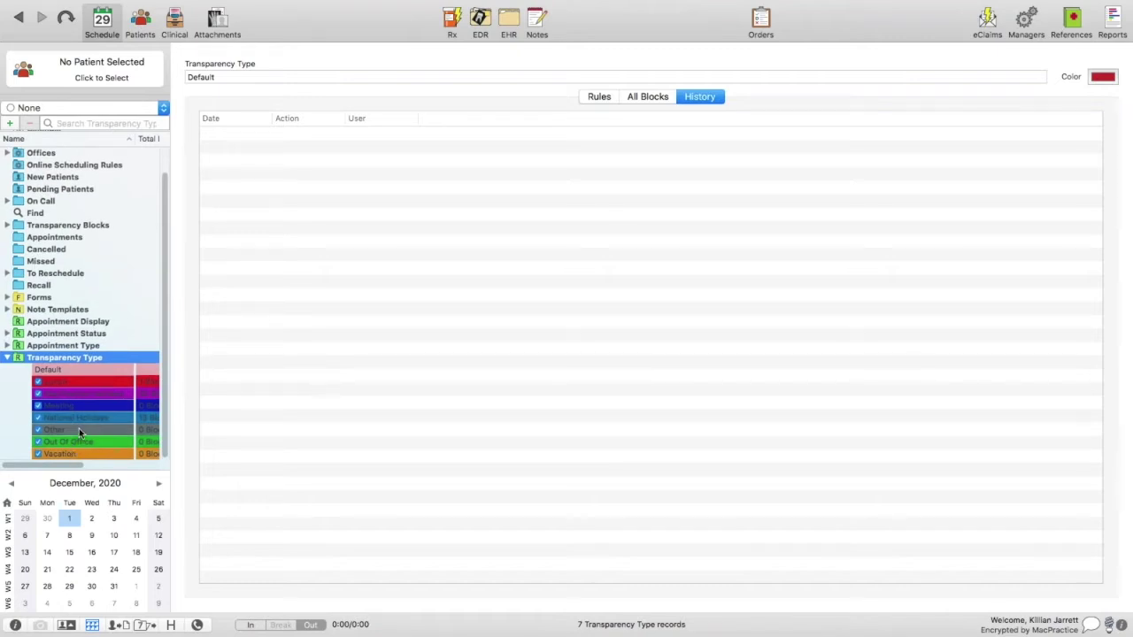
mouse_move(79, 429)
click(79, 404)
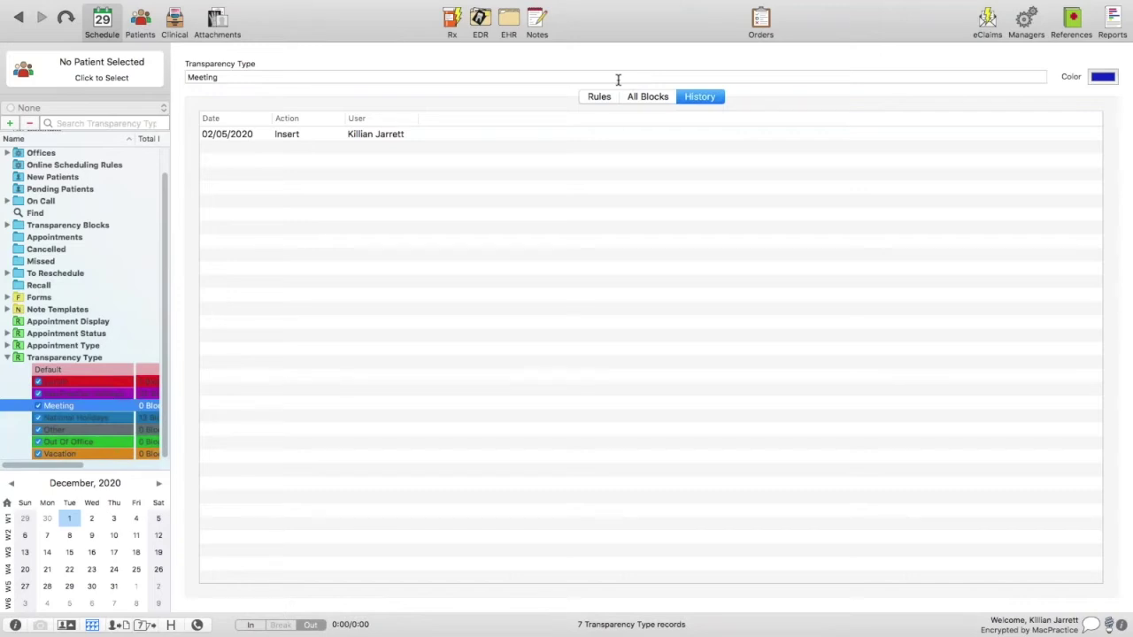
- Look at the color wheel choices for the Meeting type's color and close the color picker without picking one
click(1097, 79)
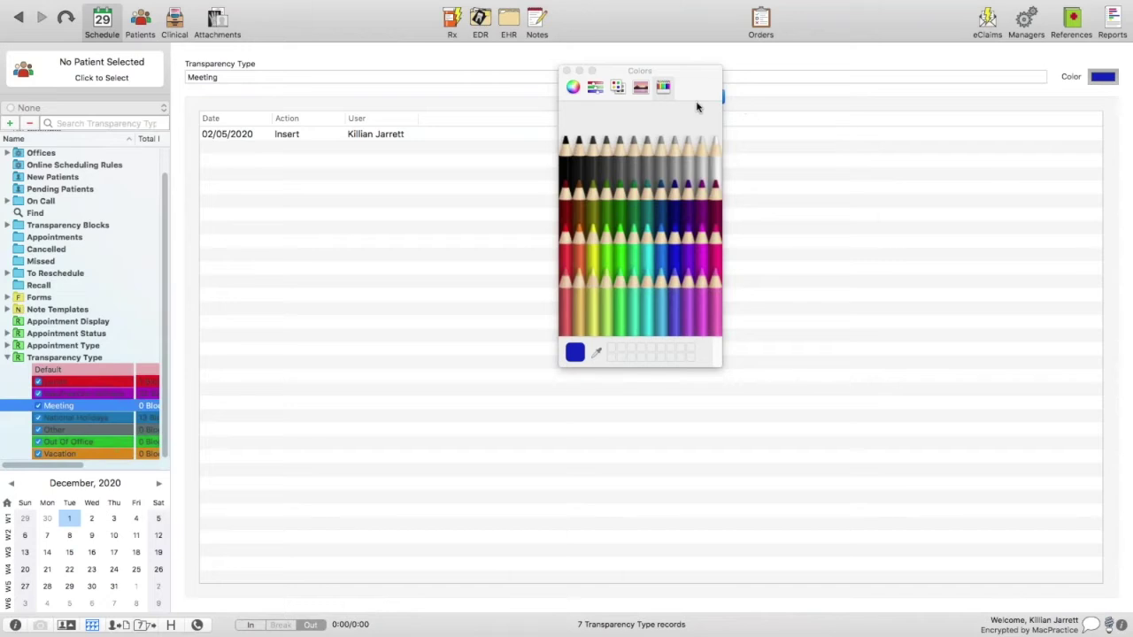
drag(690, 84, 731, 47)
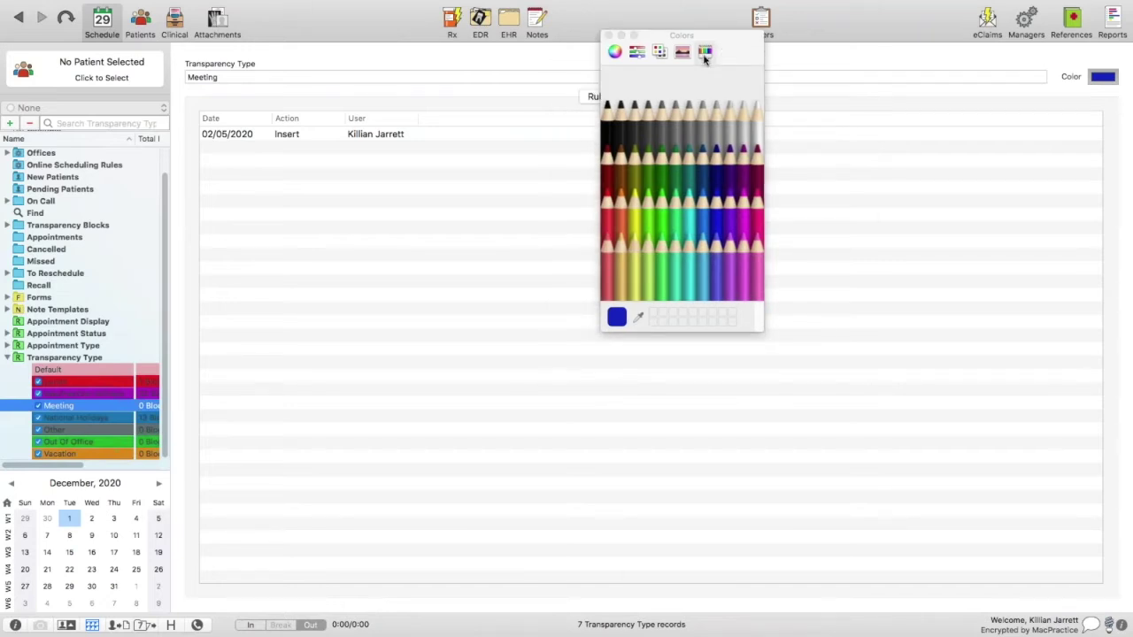
click(614, 53)
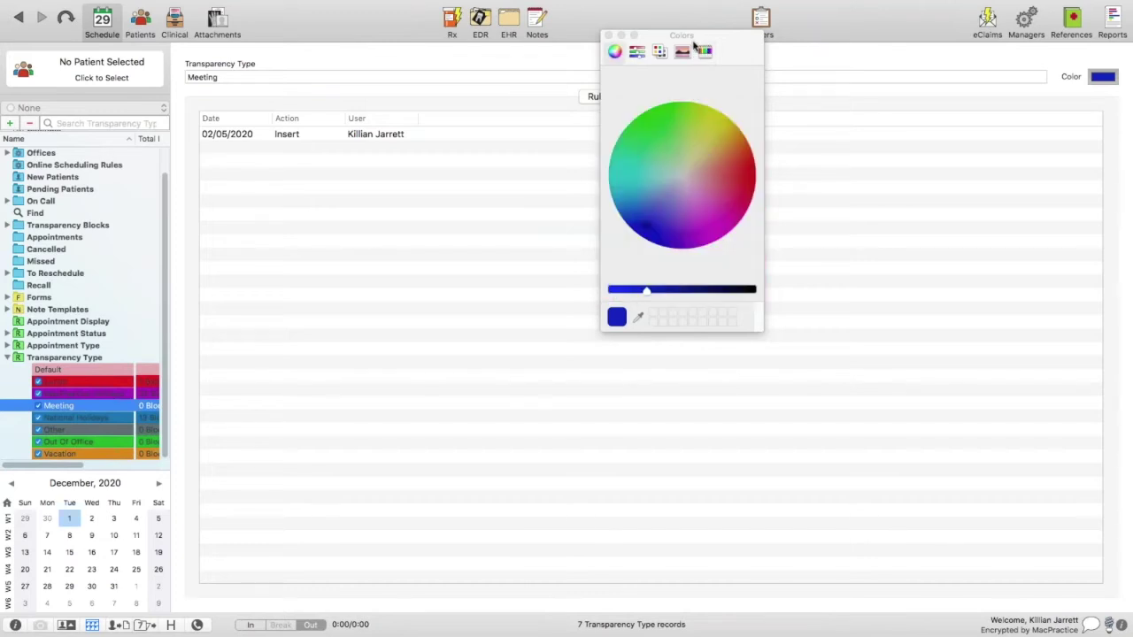
drag(696, 38, 703, 39)
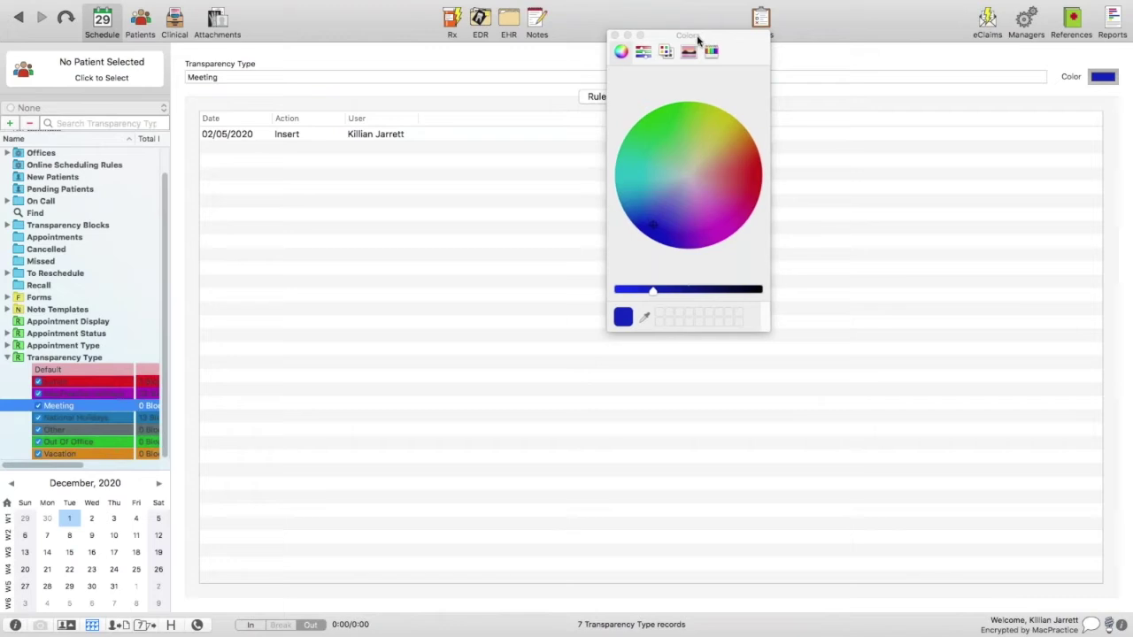
click(614, 37)
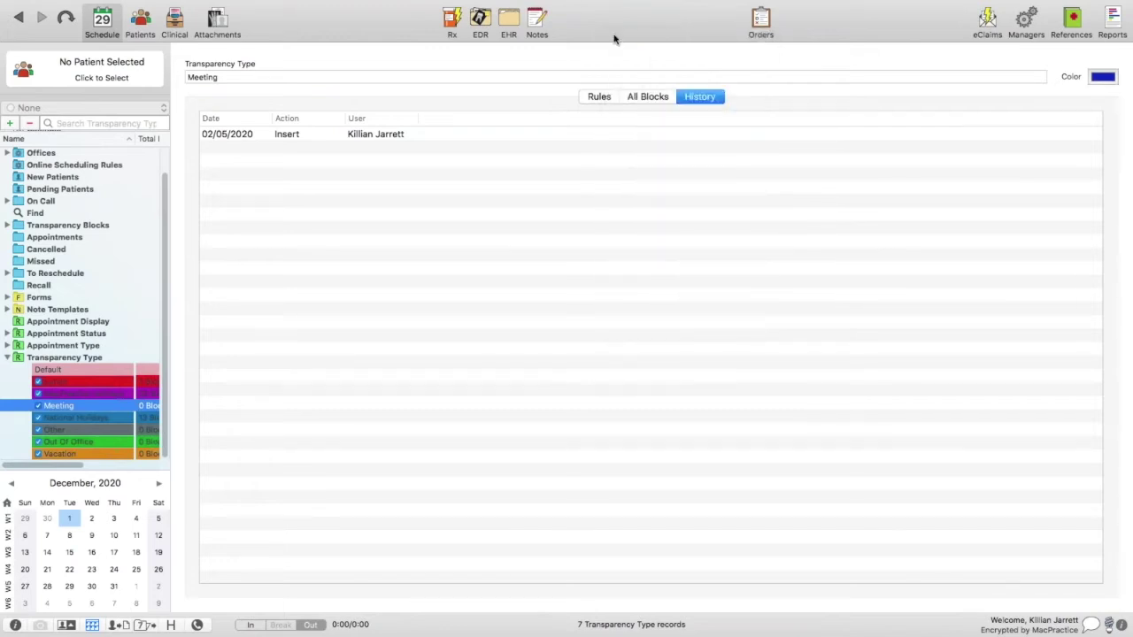
- Turn off Do Not Schedule Appointments in the rules of the Meeting transparency type
click(600, 99)
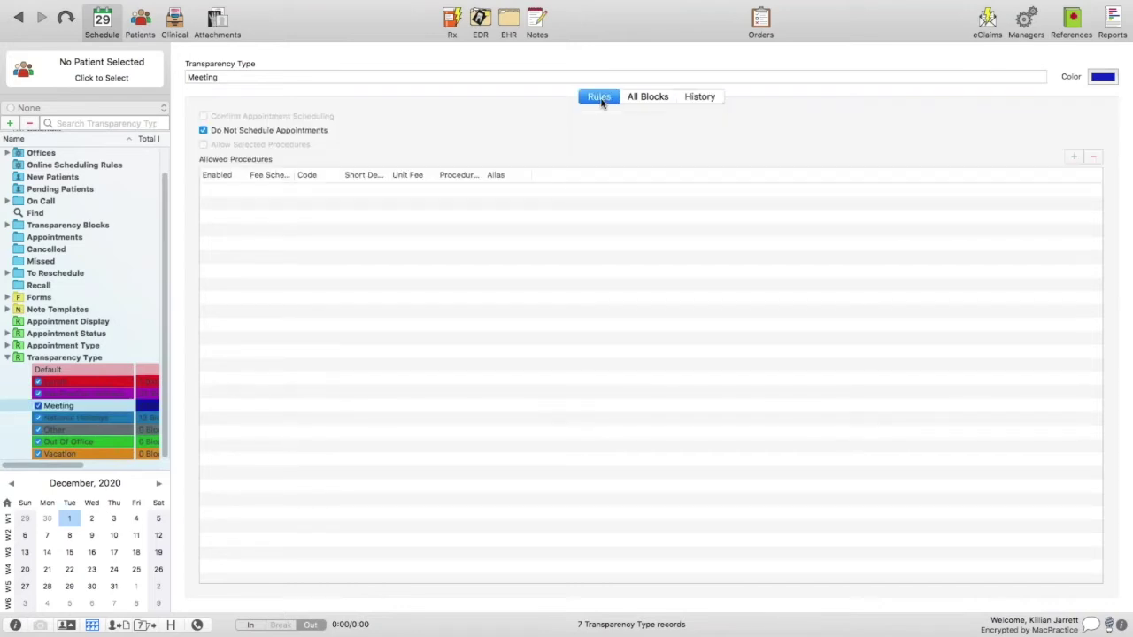
click(591, 100)
click(203, 131)
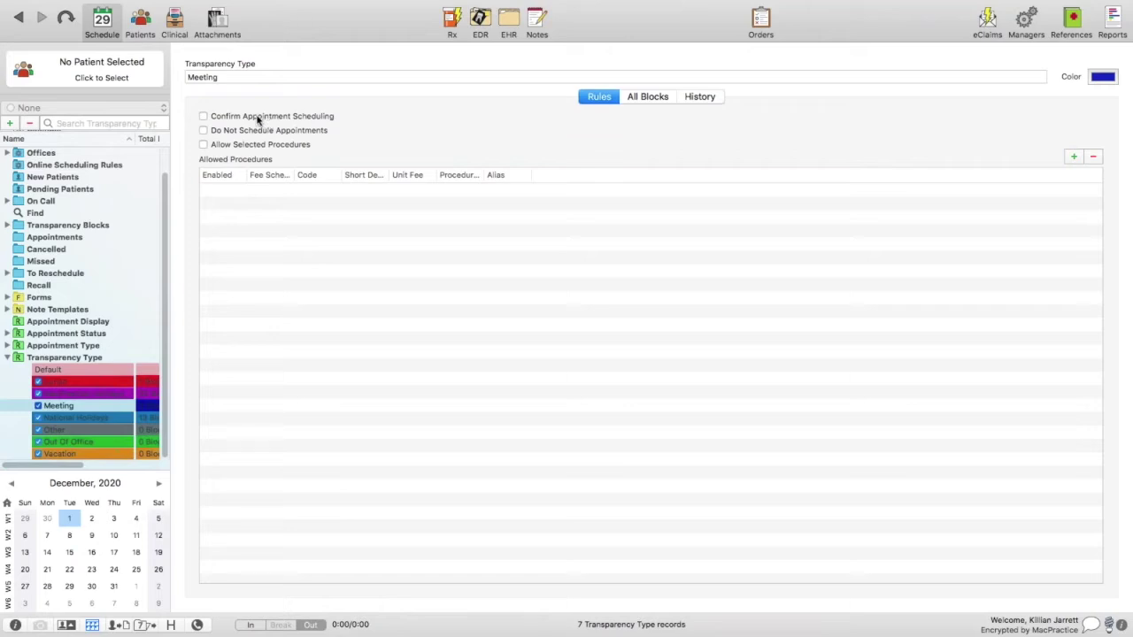
click(258, 118)
click(204, 131)
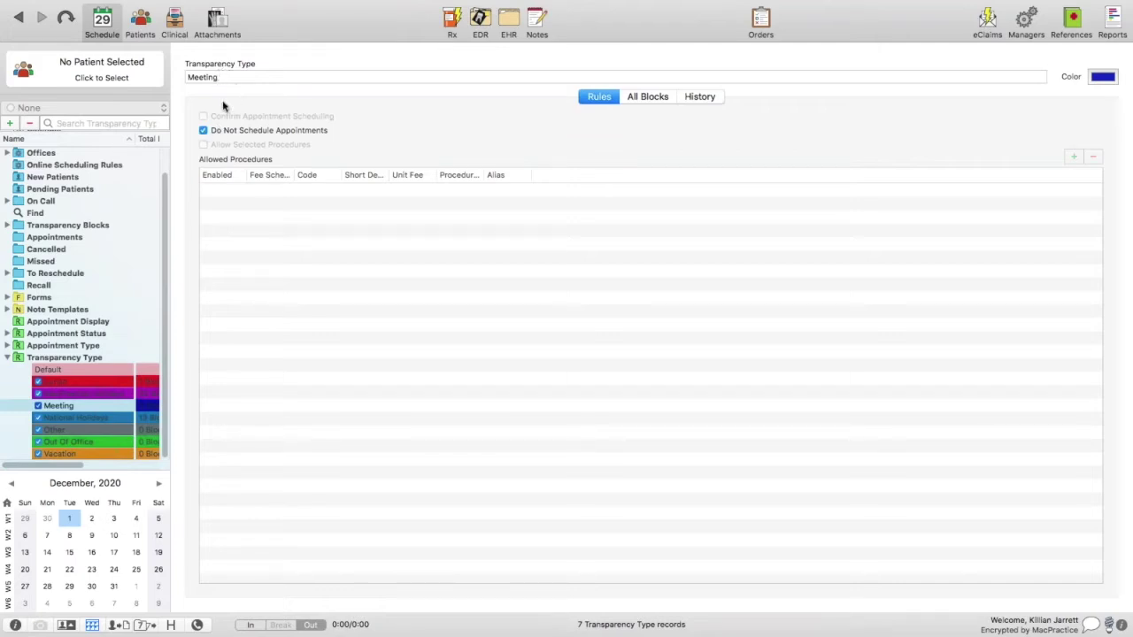
click(204, 131)
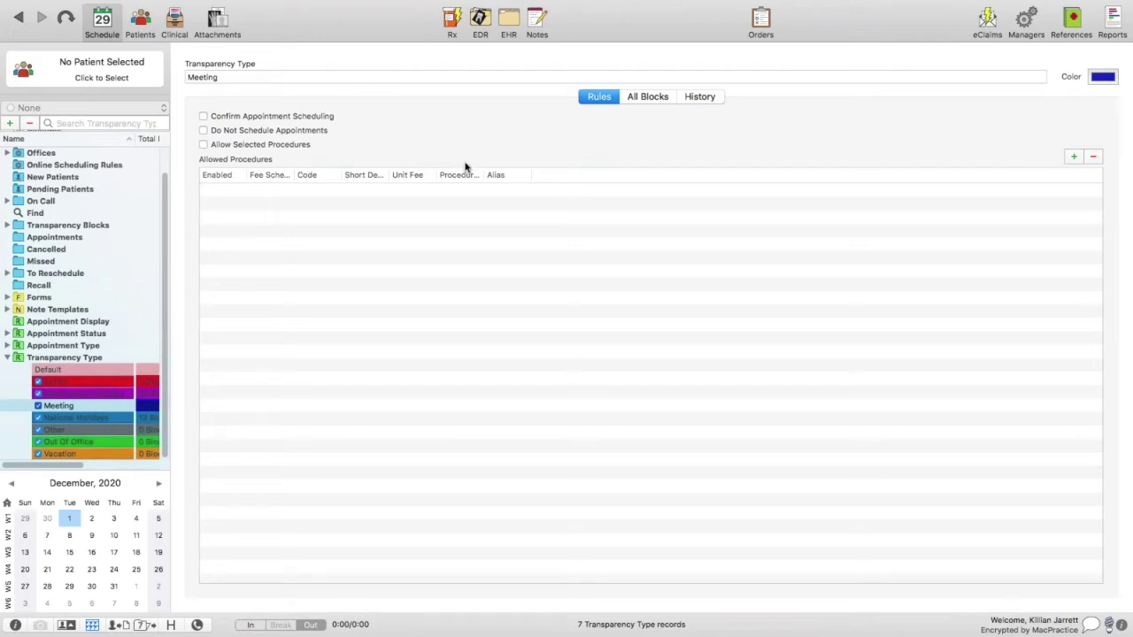
- Search the allowed procedures picker for d0120, select all matching periodic oral evaluation entries, and dismiss the picker
click(1071, 158)
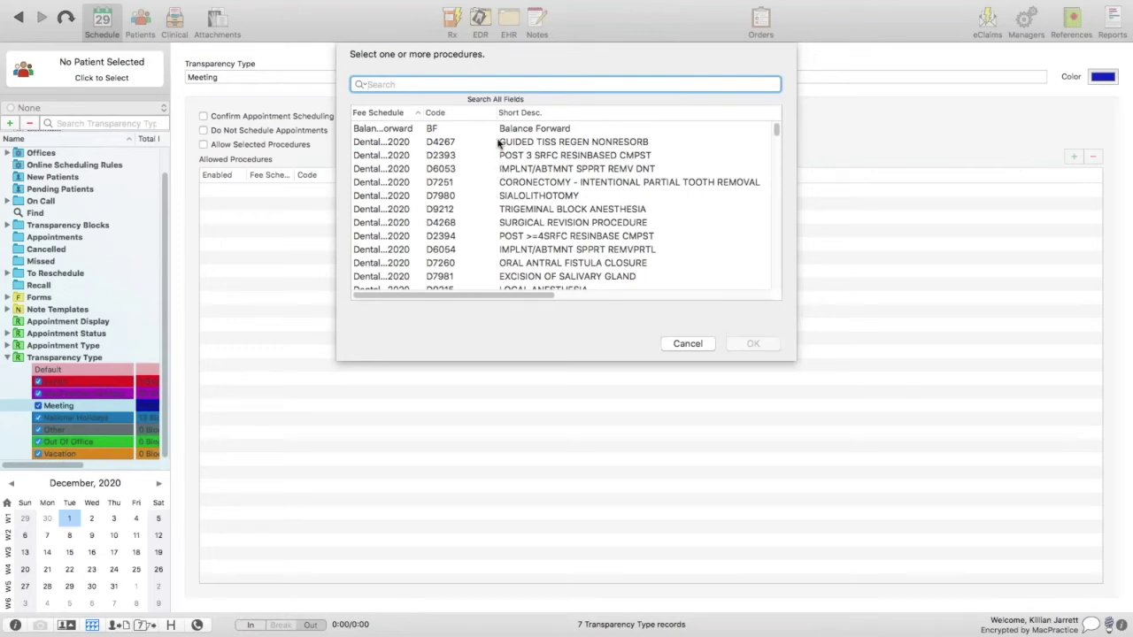
scroll(498, 143, down, 1)
scroll(499, 143, down, 3)
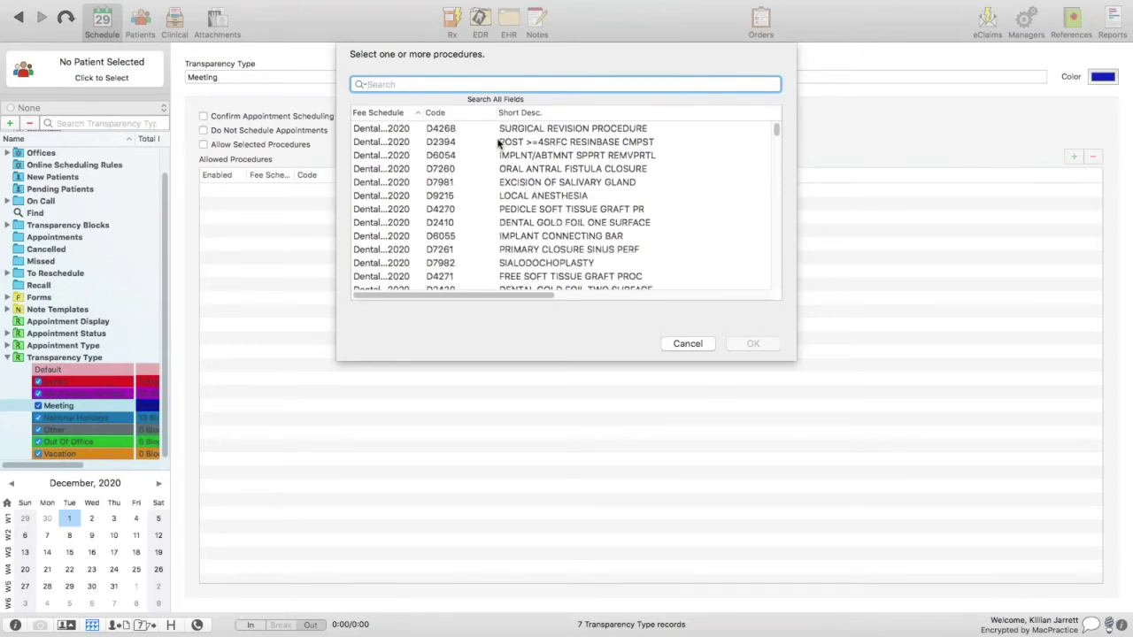
scroll(499, 143, down, 5)
click(479, 84)
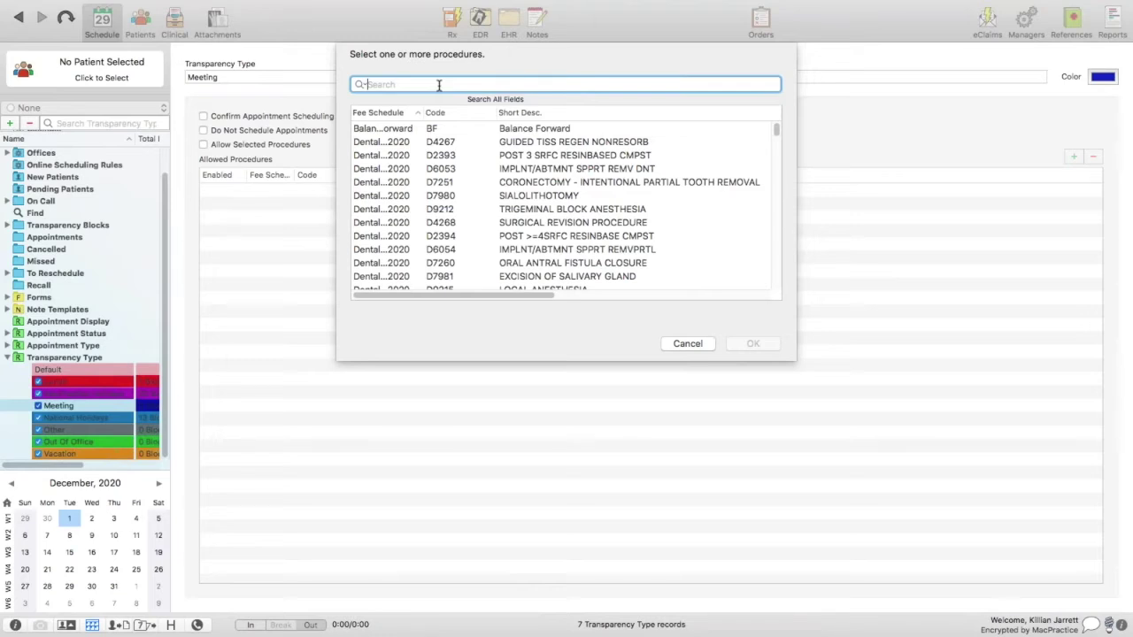
text(d0120)
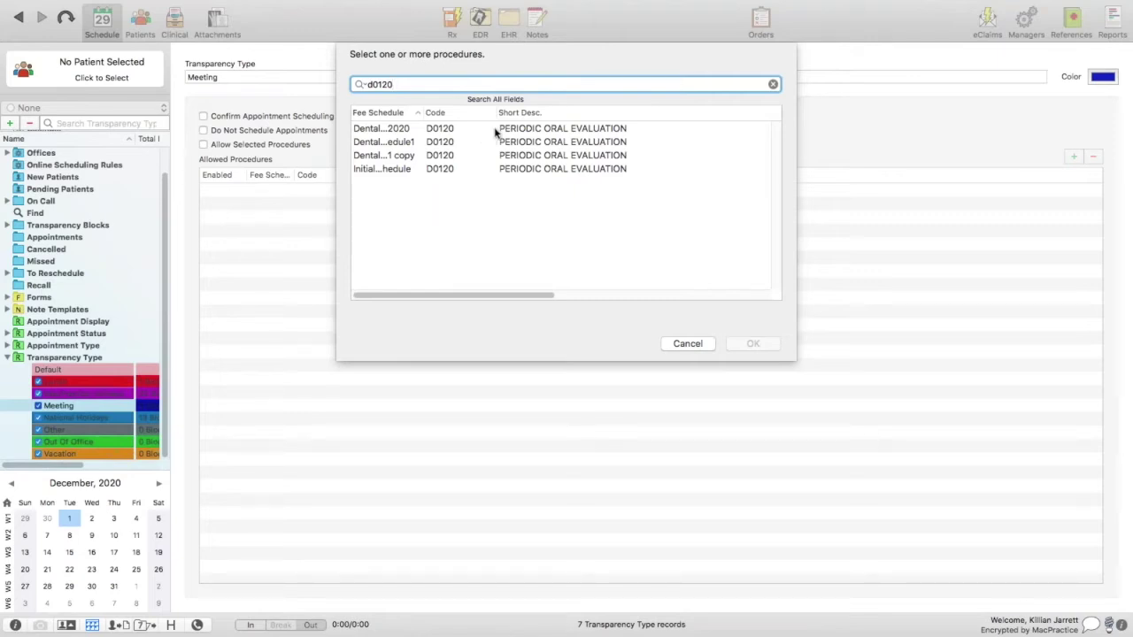
drag(495, 132, 491, 187)
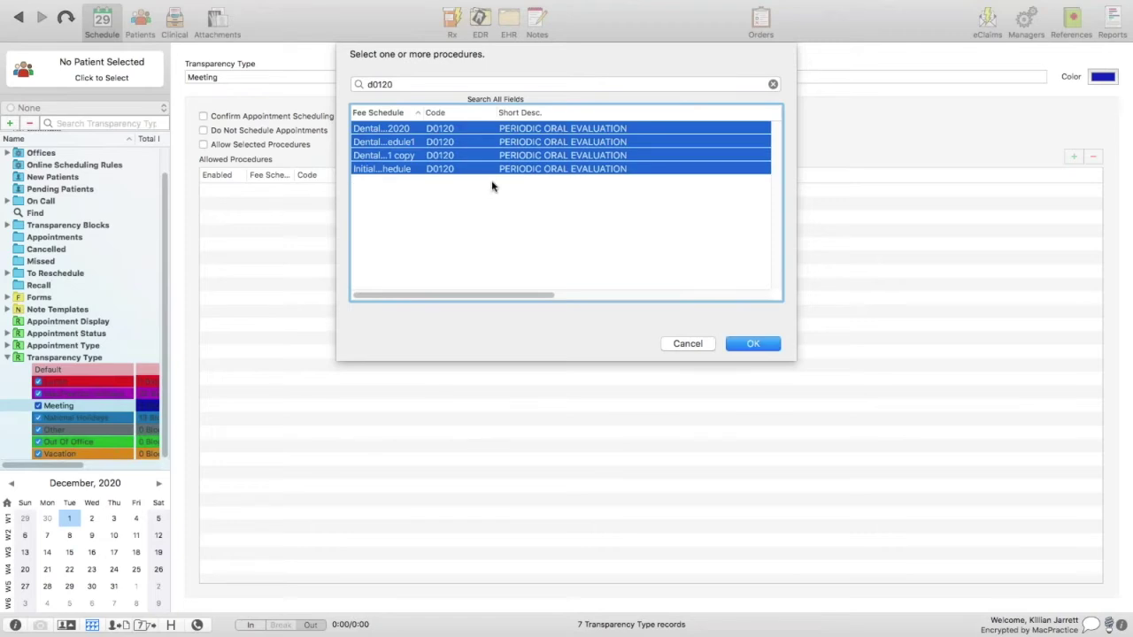
click(747, 346)
click(688, 346)
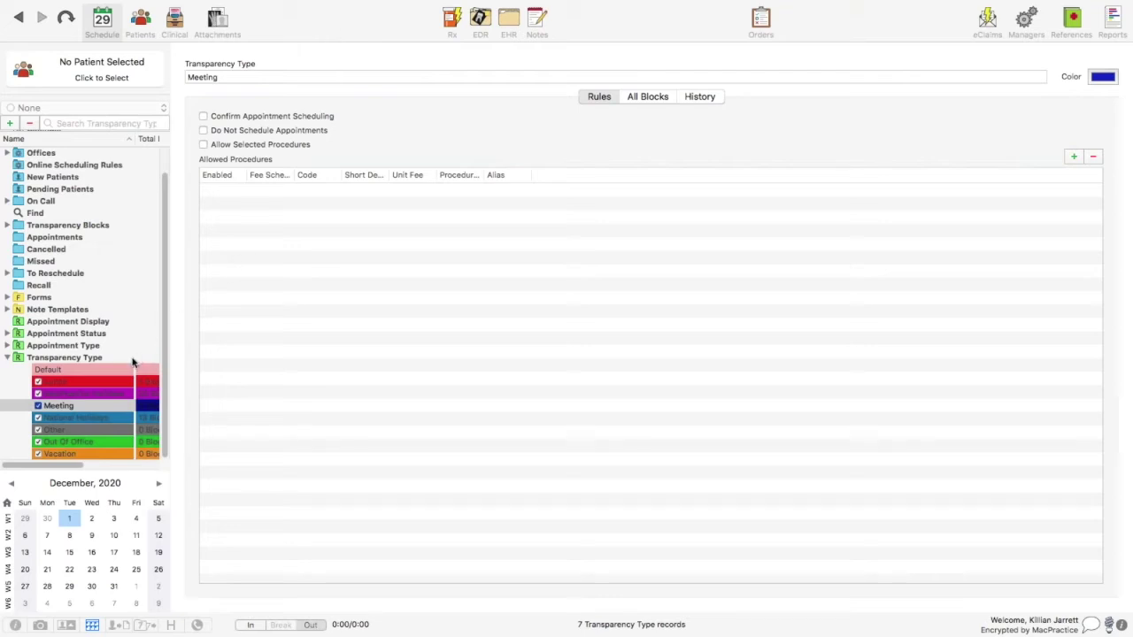
- Switch to the Lunch transparency type, saving the changes made to the Meeting type
scroll(81, 451, down, 1)
scroll(80, 450, down, 1)
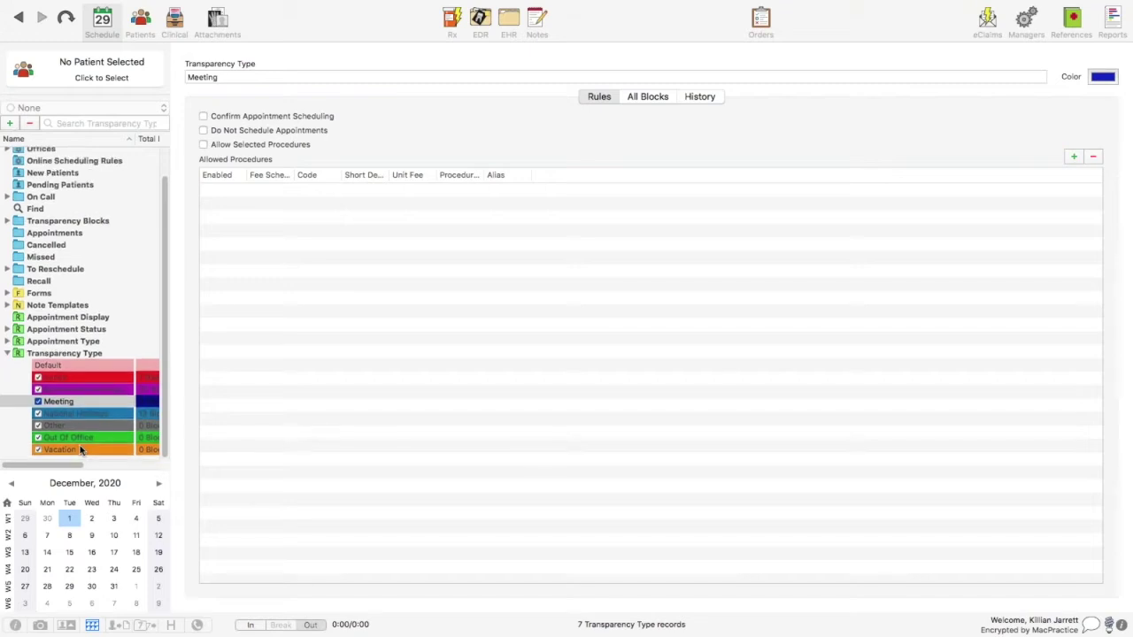
click(79, 382)
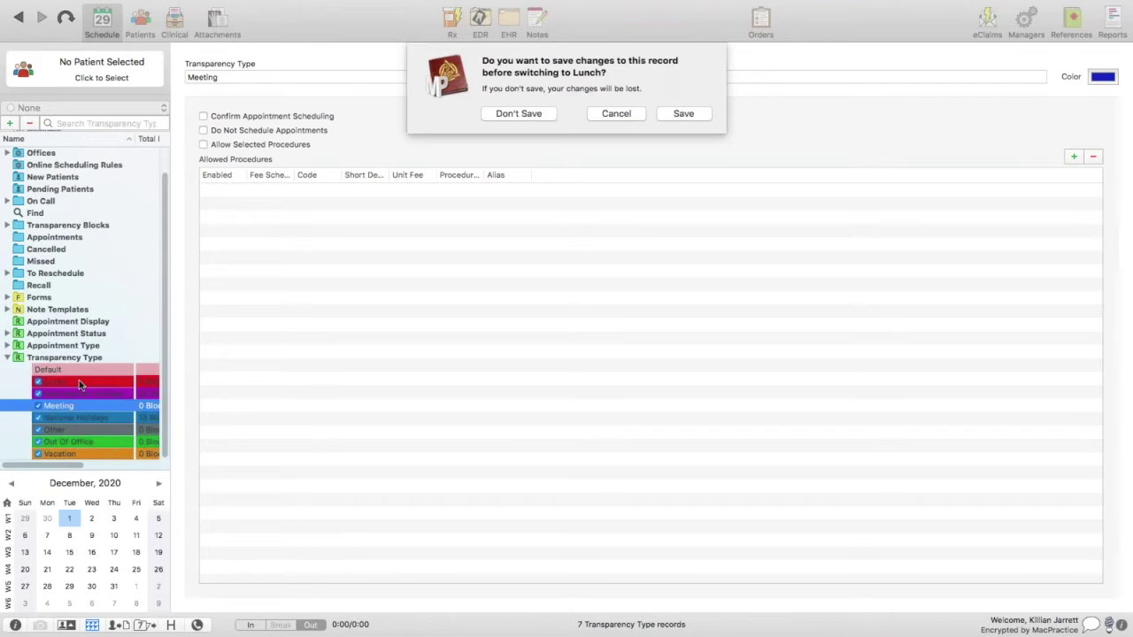
click(682, 114)
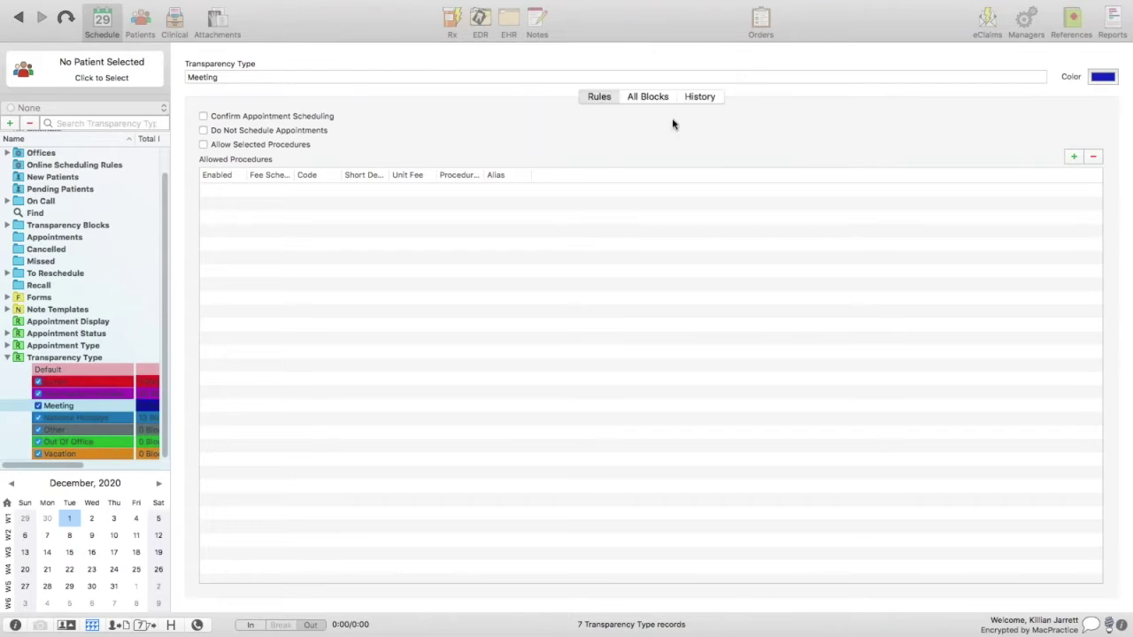
- Try to delete the Lunch transparency type, and review its list of blocks and its change history
click(31, 124)
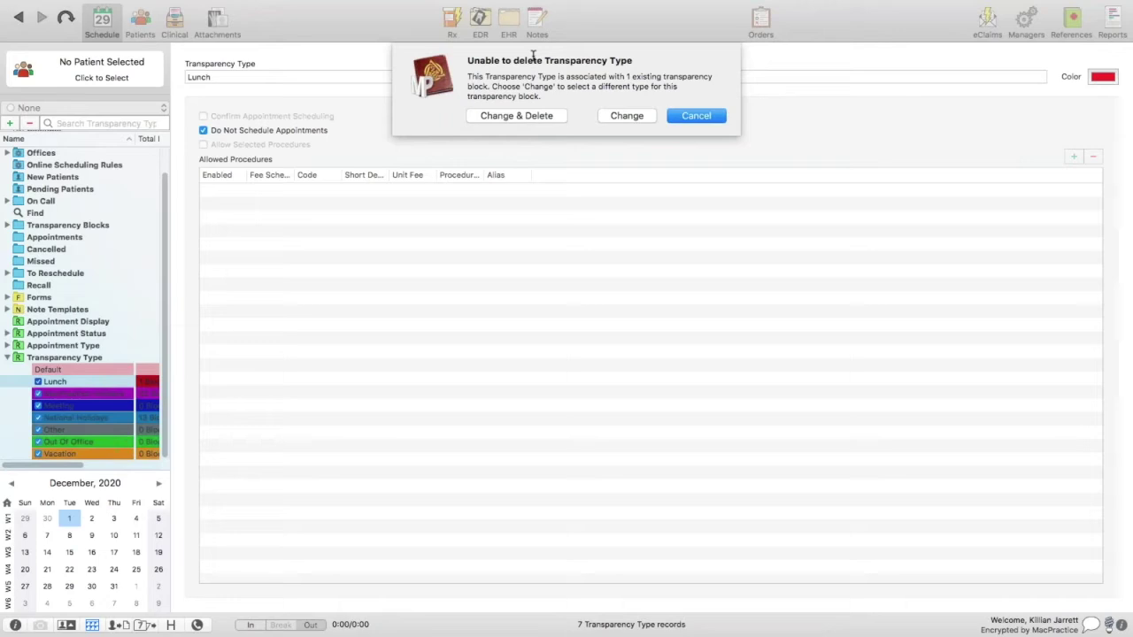
click(517, 122)
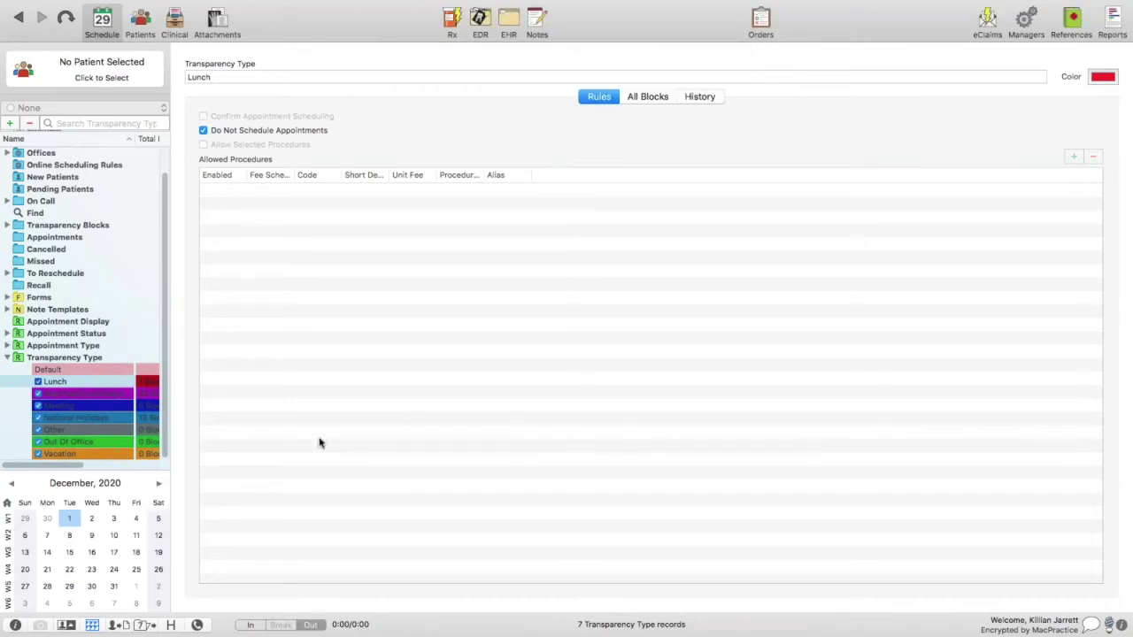
click(645, 97)
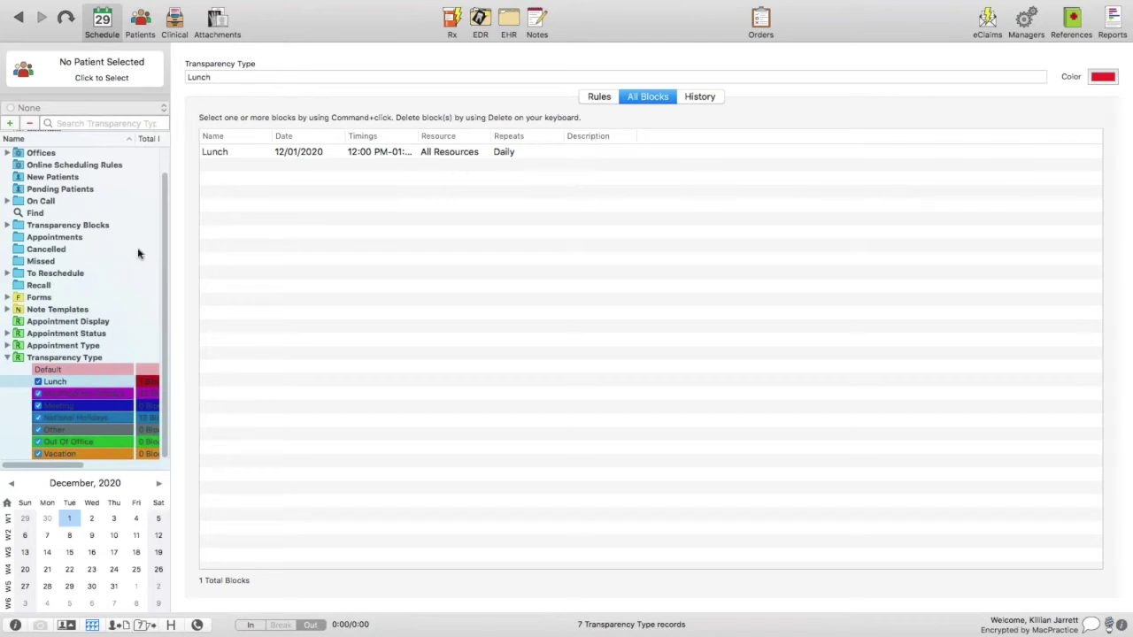
click(690, 97)
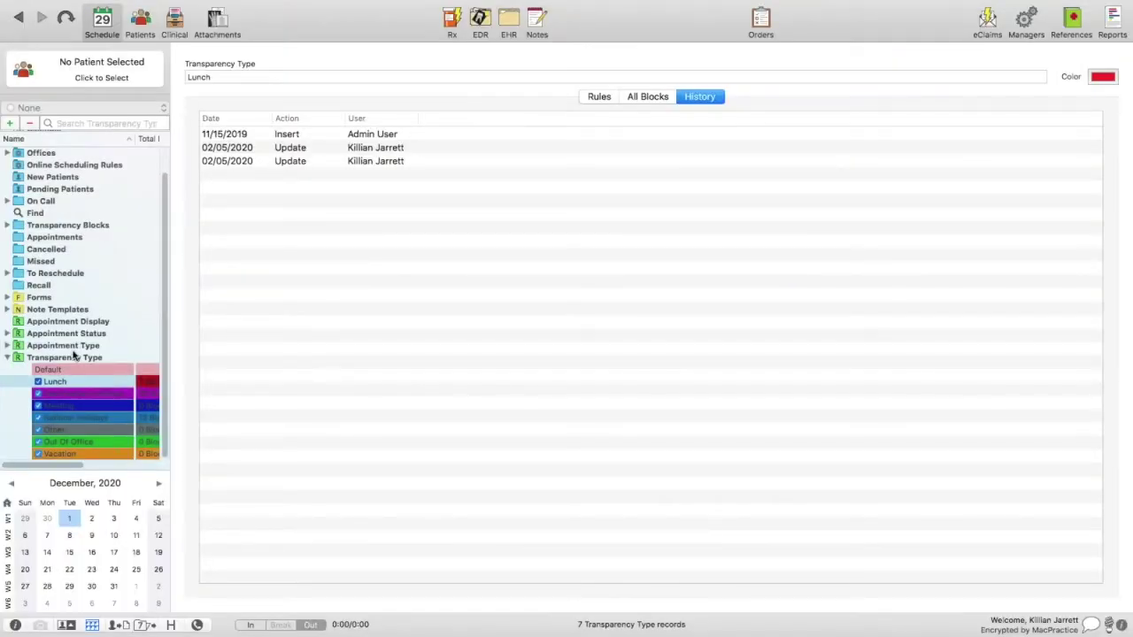
- Collapse the transparency types, return to the schedule and show Thursday, February 6, 2020
click(8, 359)
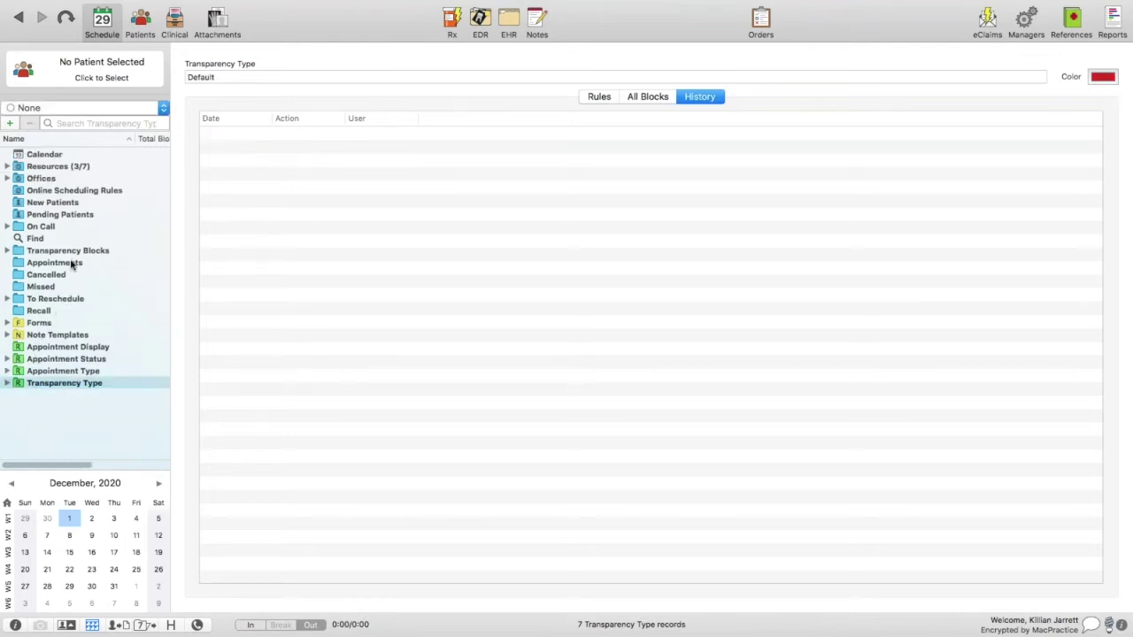
mouse_move(73, 264)
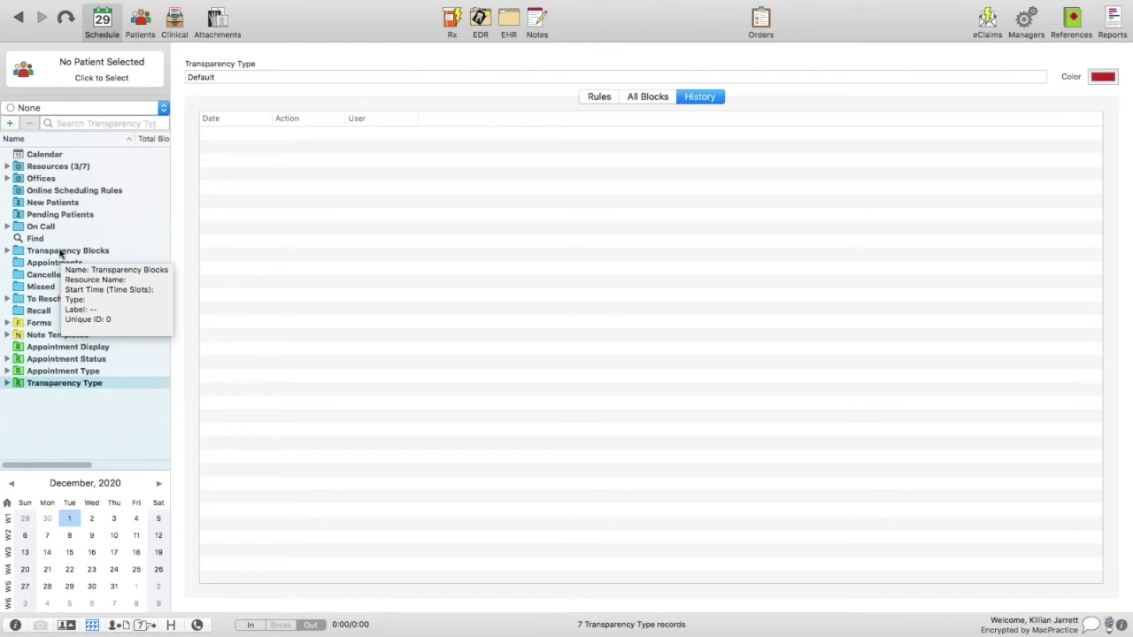
click(60, 253)
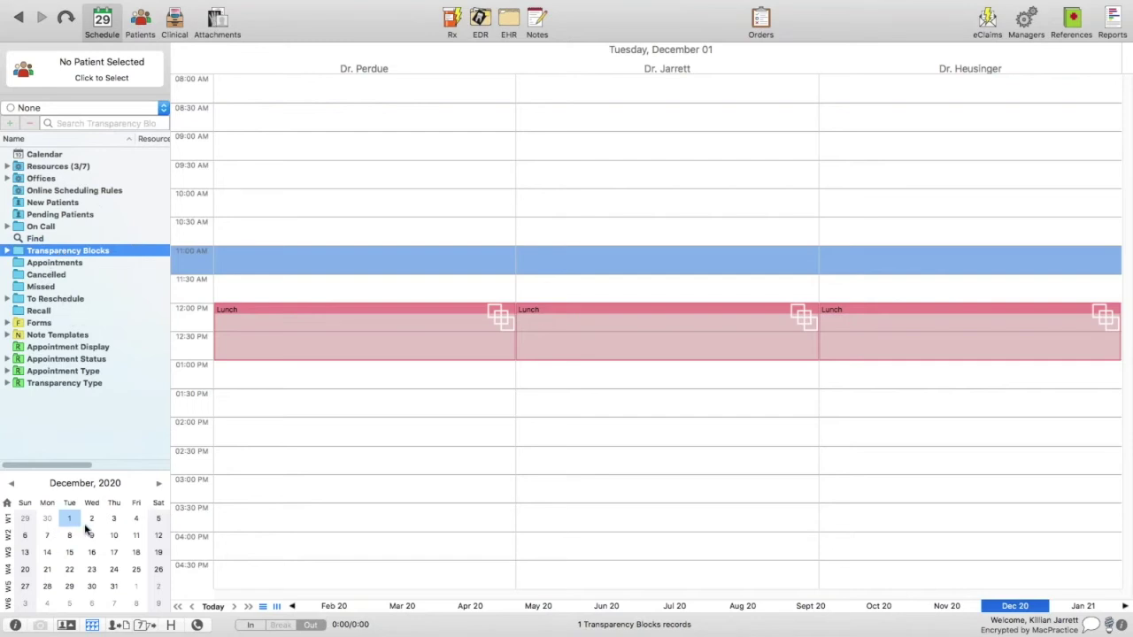
click(221, 608)
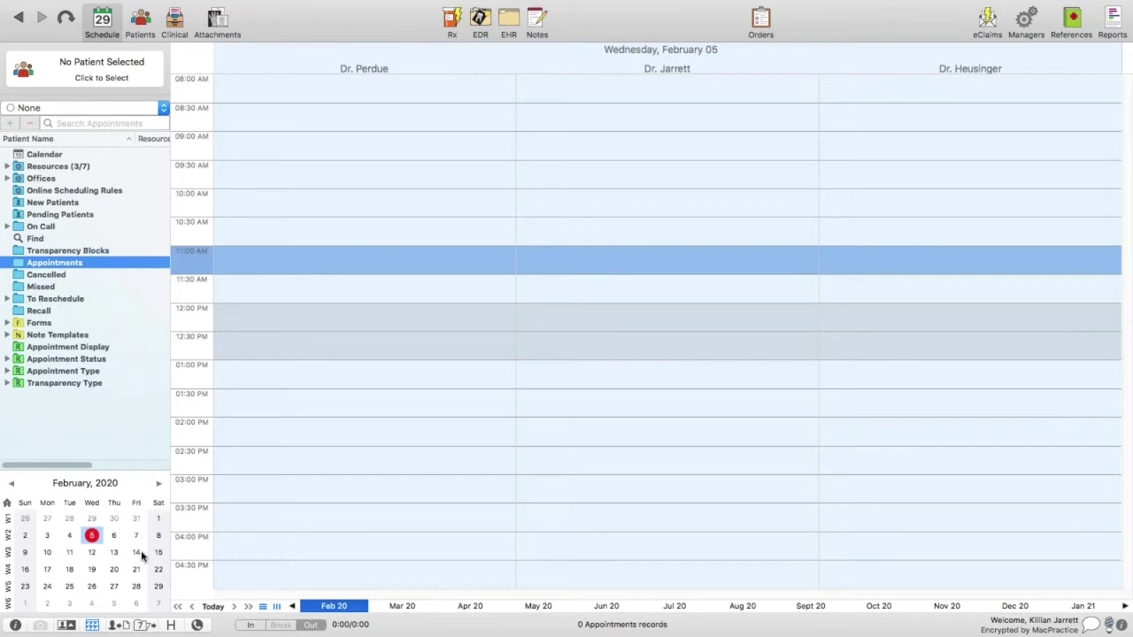
click(113, 535)
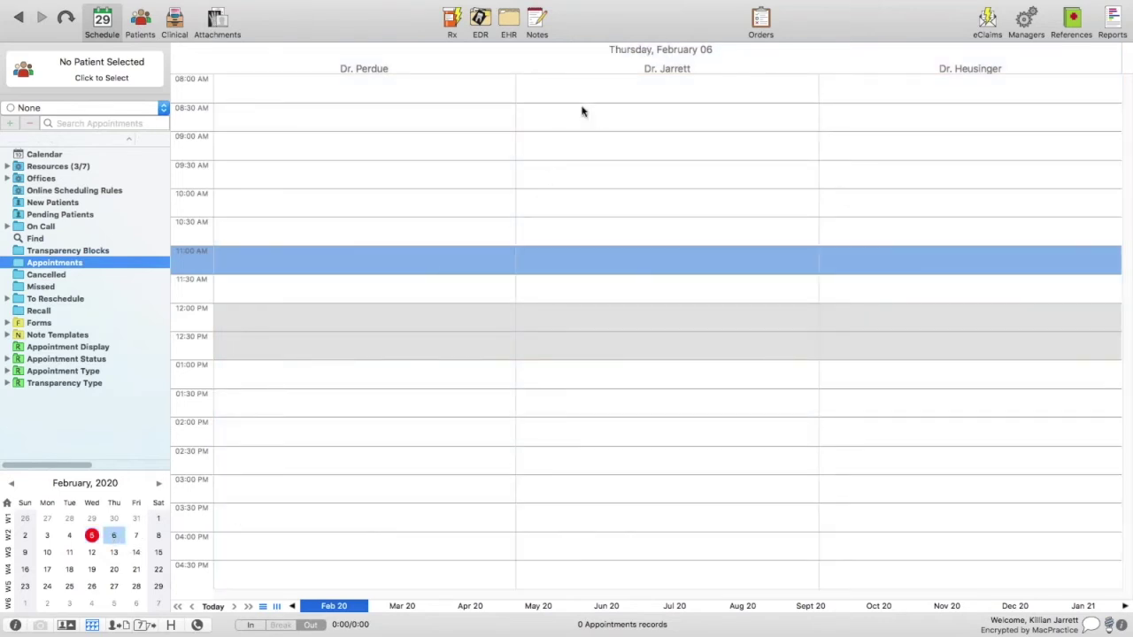
click(352, 83)
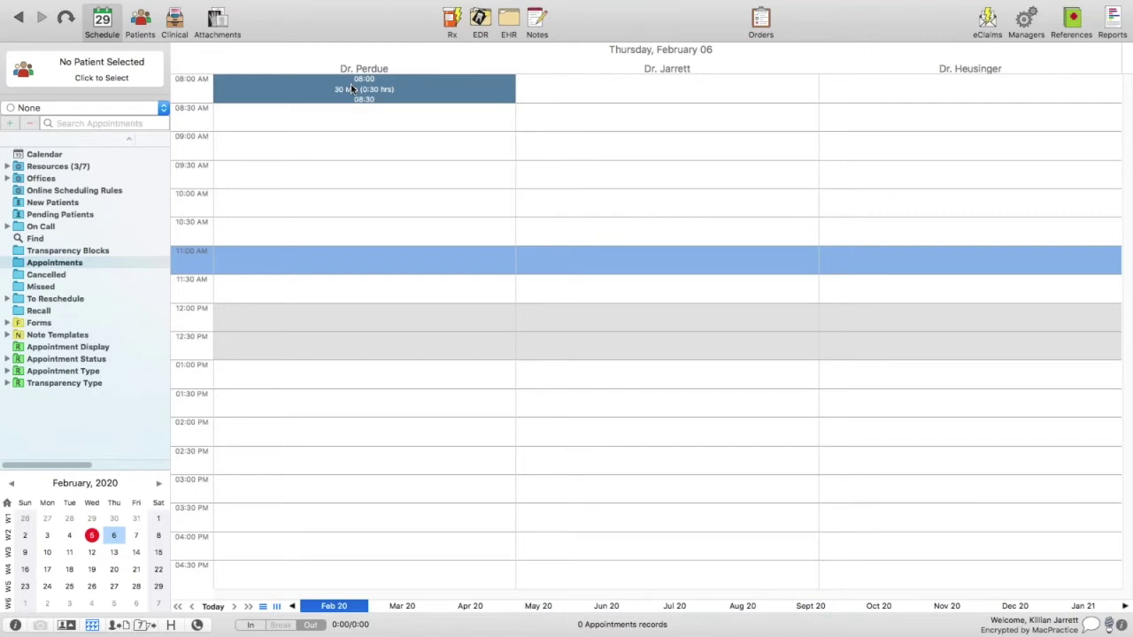
double_click(350, 84)
click(993, 188)
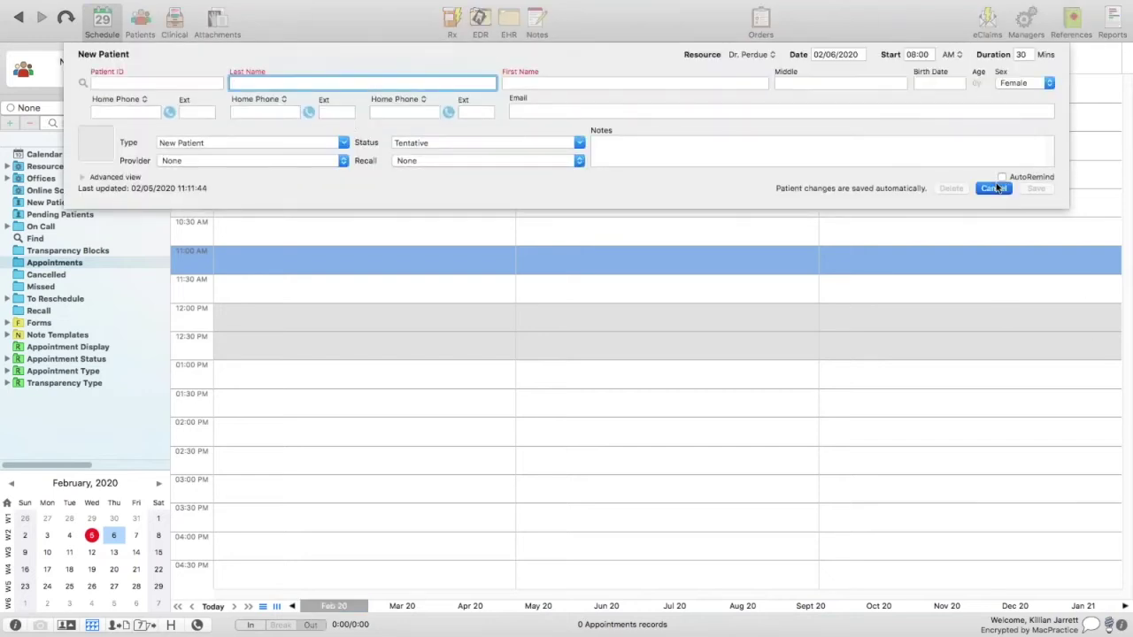
- Start a new transparency block at 8:00 AM in the first doctor's column and set its type to Meeting
click(69, 255)
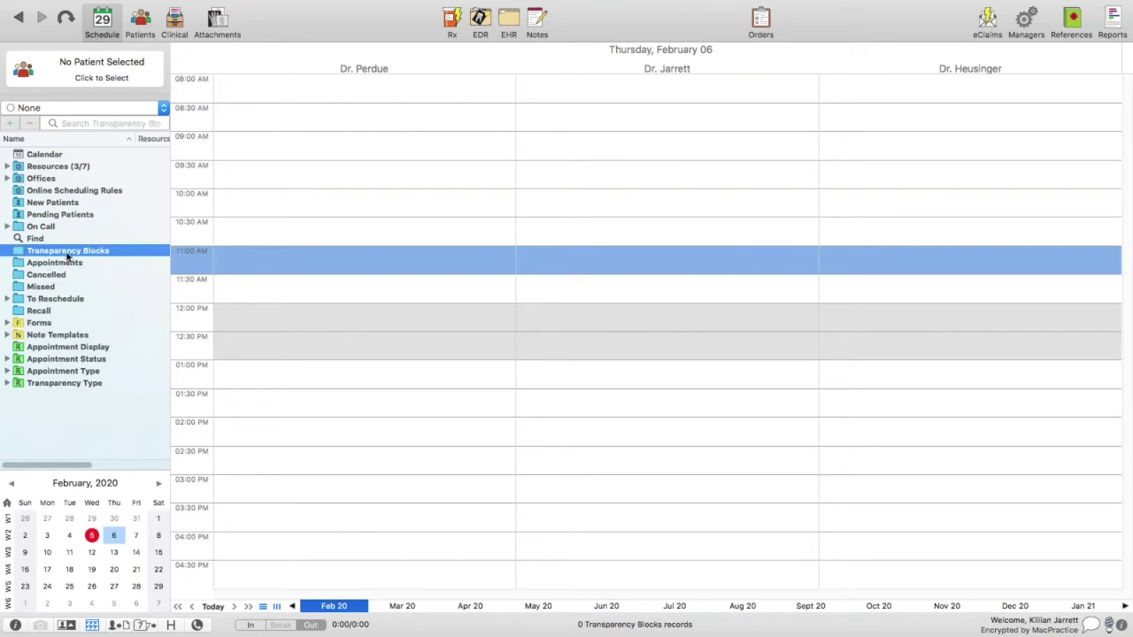
double_click(403, 87)
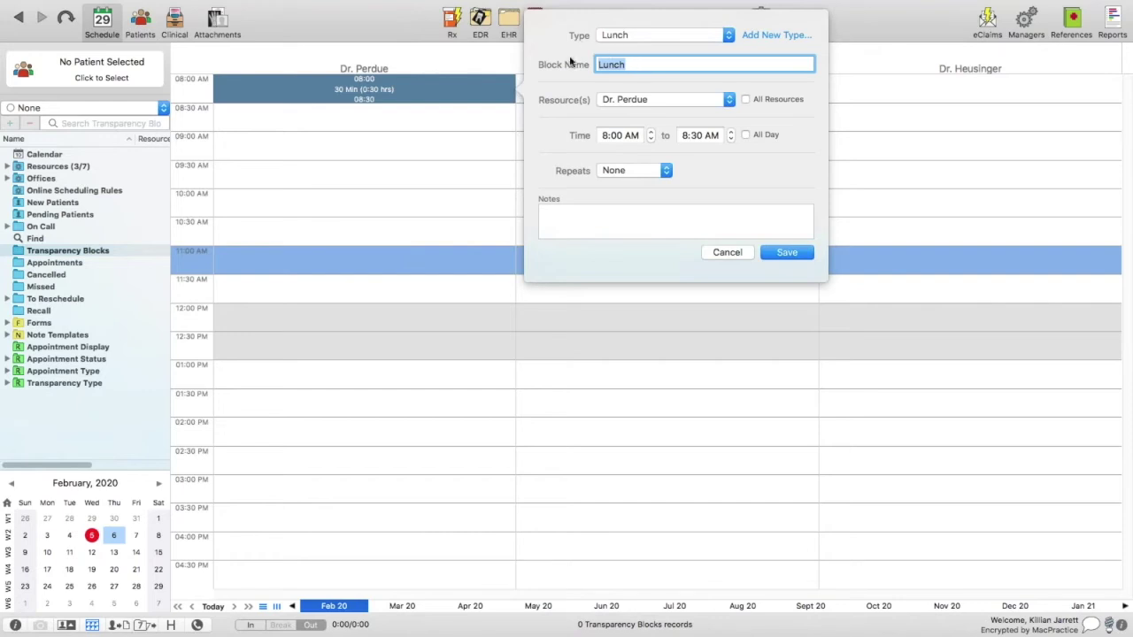
click(726, 36)
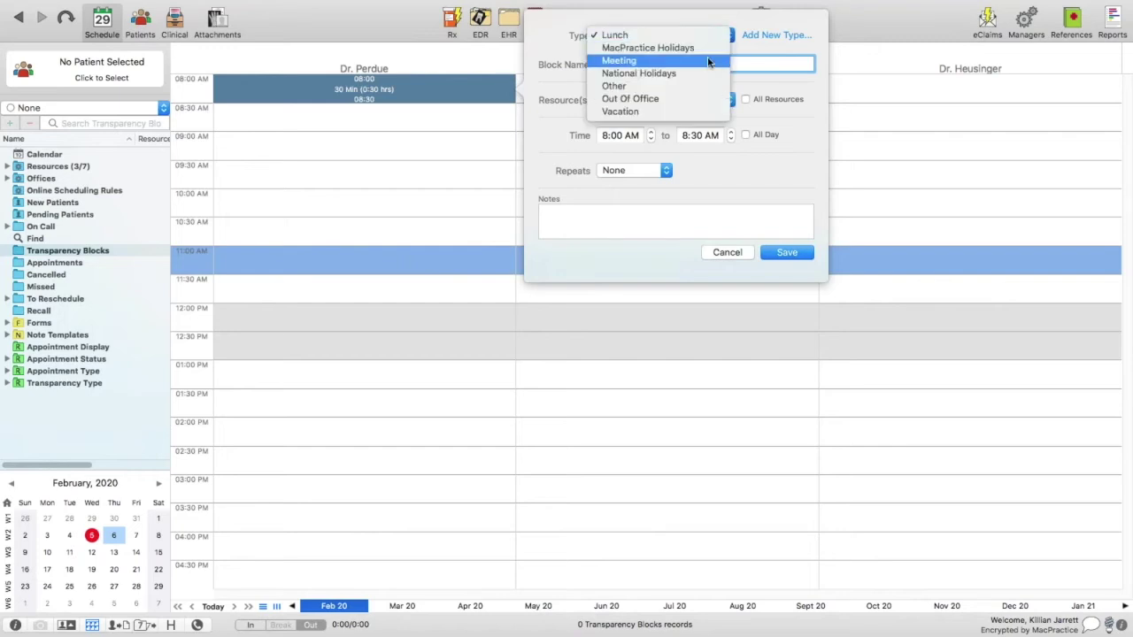
click(708, 62)
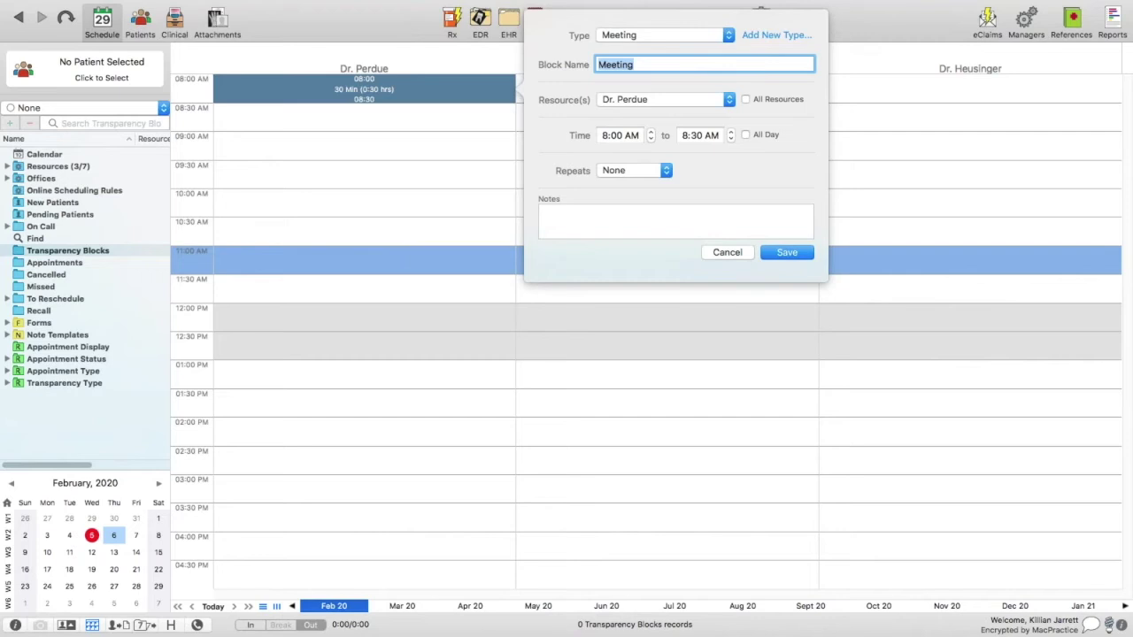
click(717, 64)
click(726, 37)
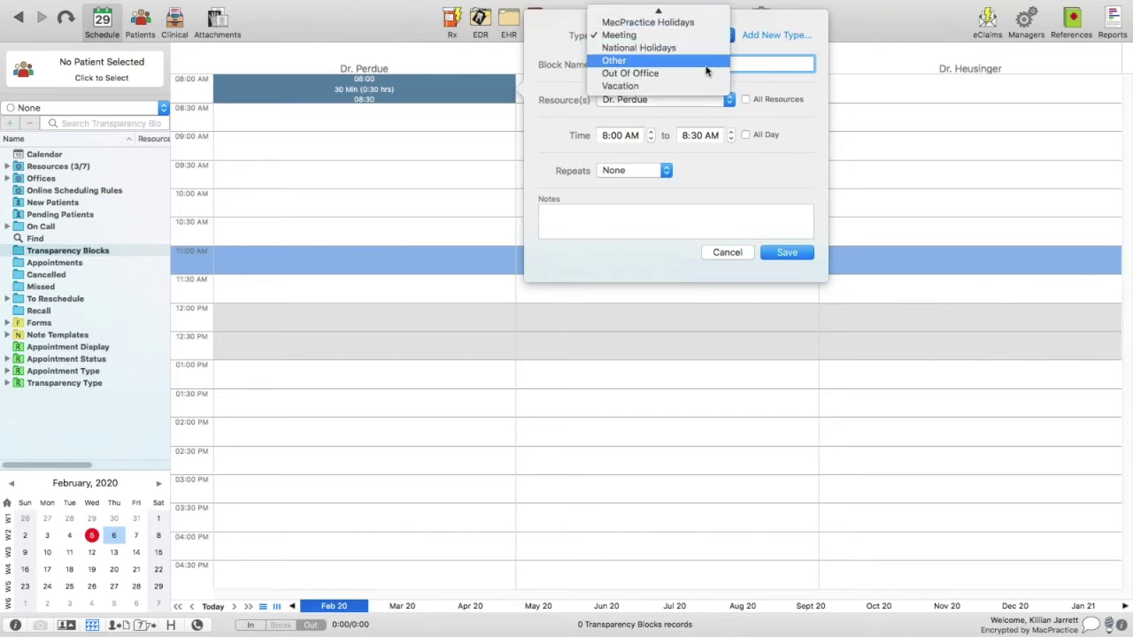
click(751, 51)
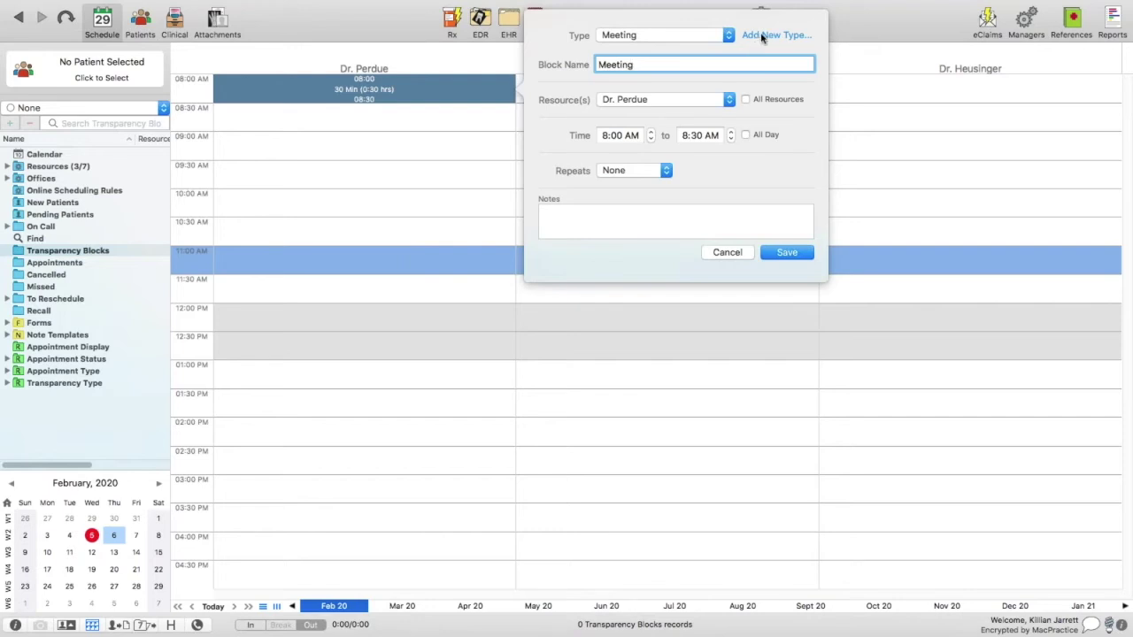
click(761, 35)
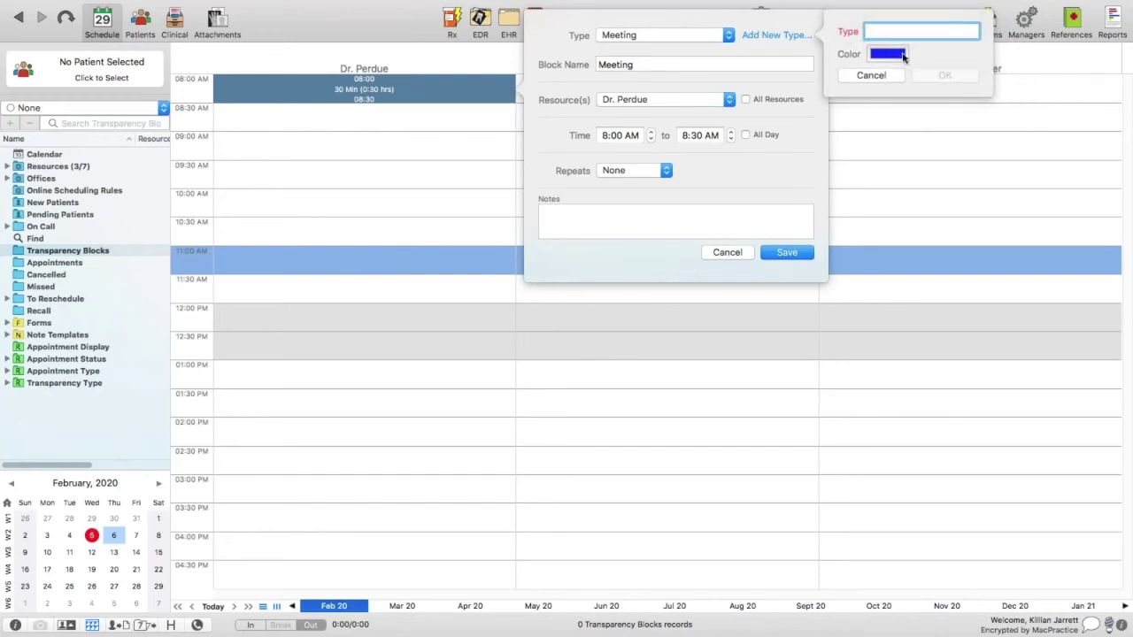
click(873, 77)
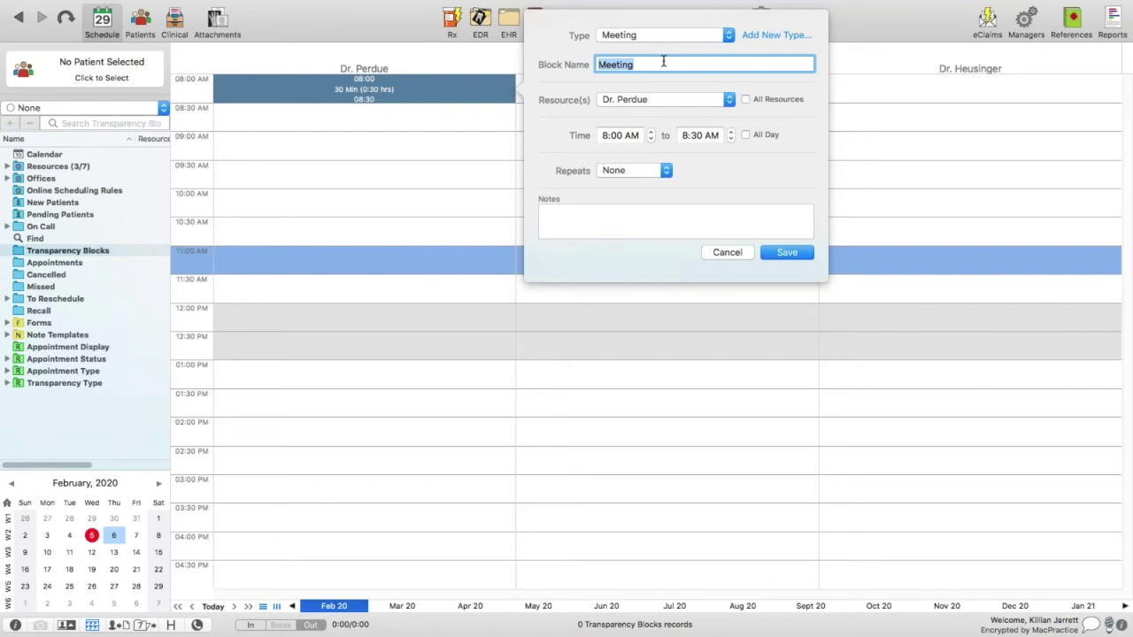
- Name the block Marketing Meeting, keep it on the same doctor's resource, add the note Room 110, and save it
text(Marketing Meeting)
click(687, 102)
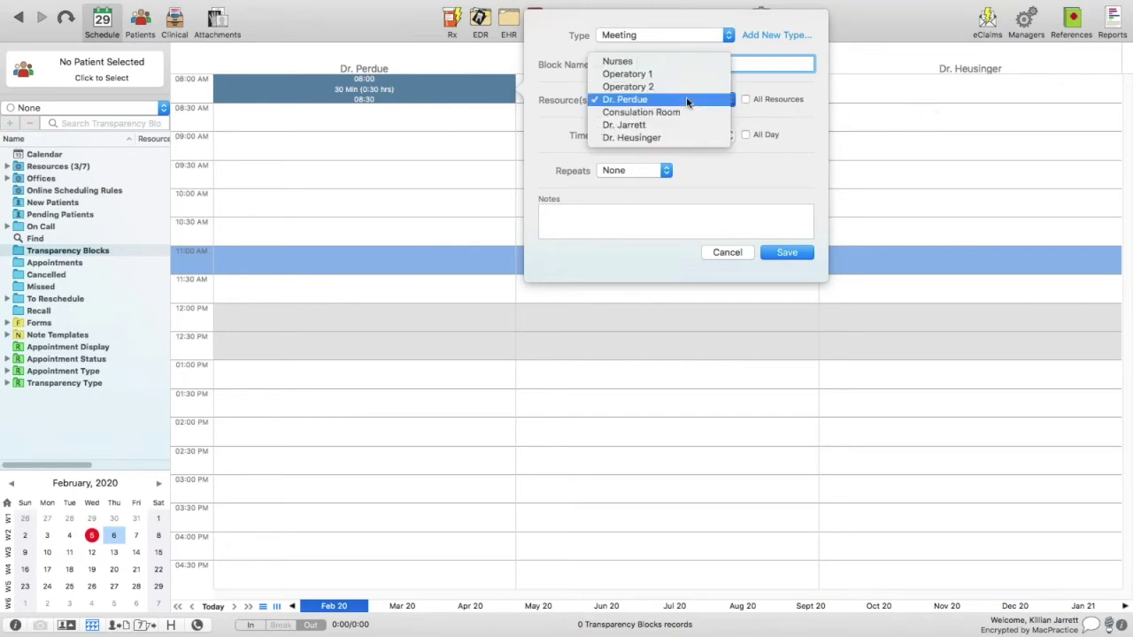
click(675, 102)
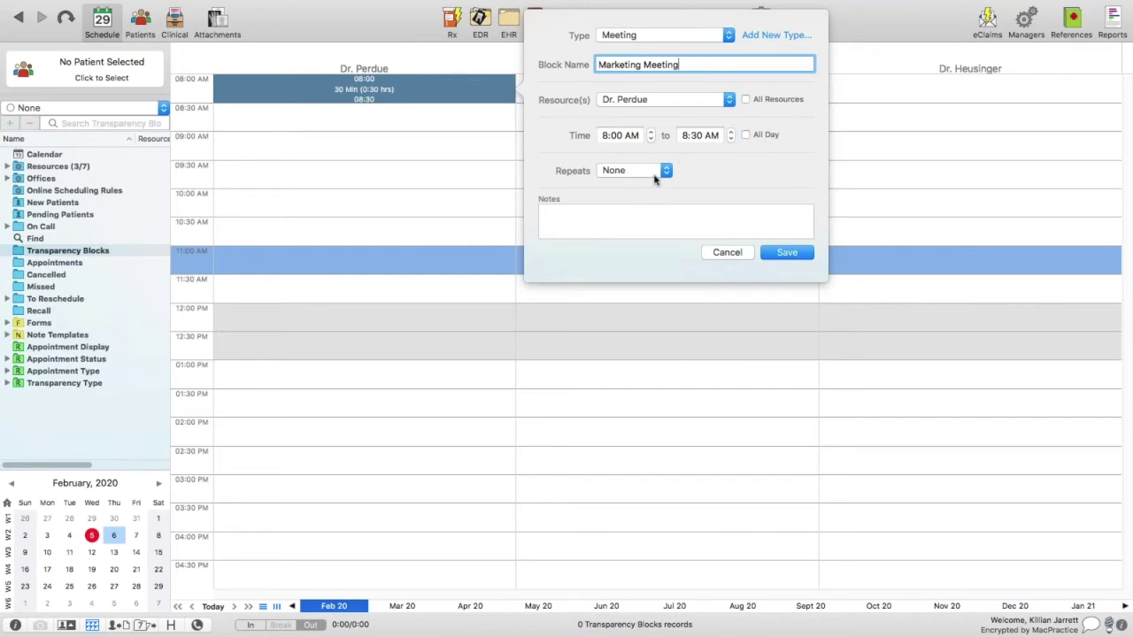
click(619, 222)
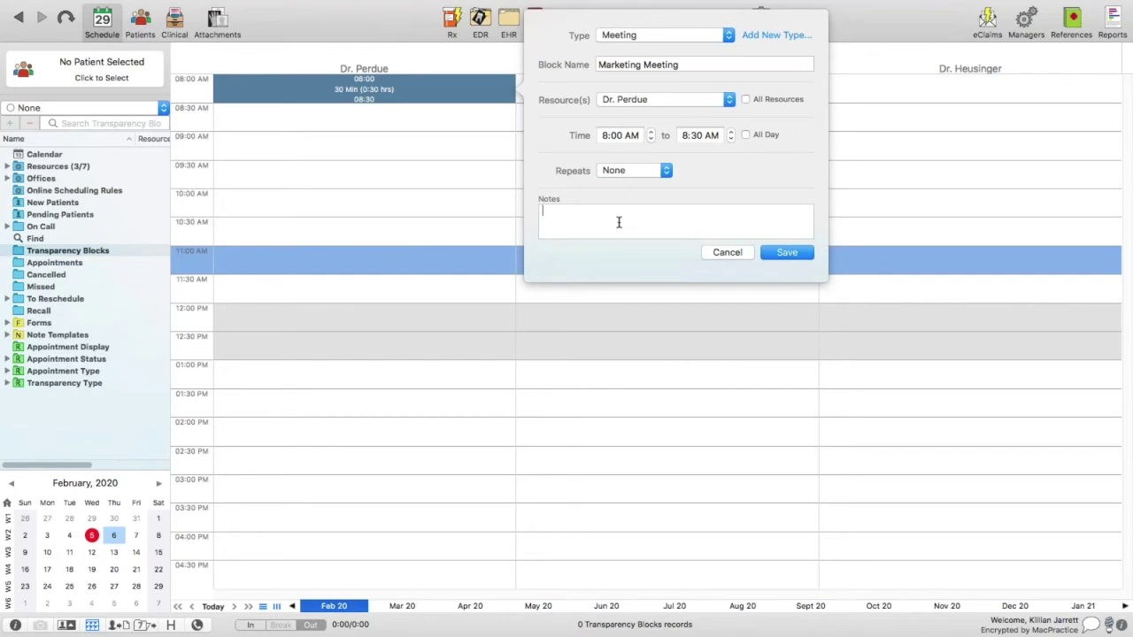
text(Room 110)
click(776, 254)
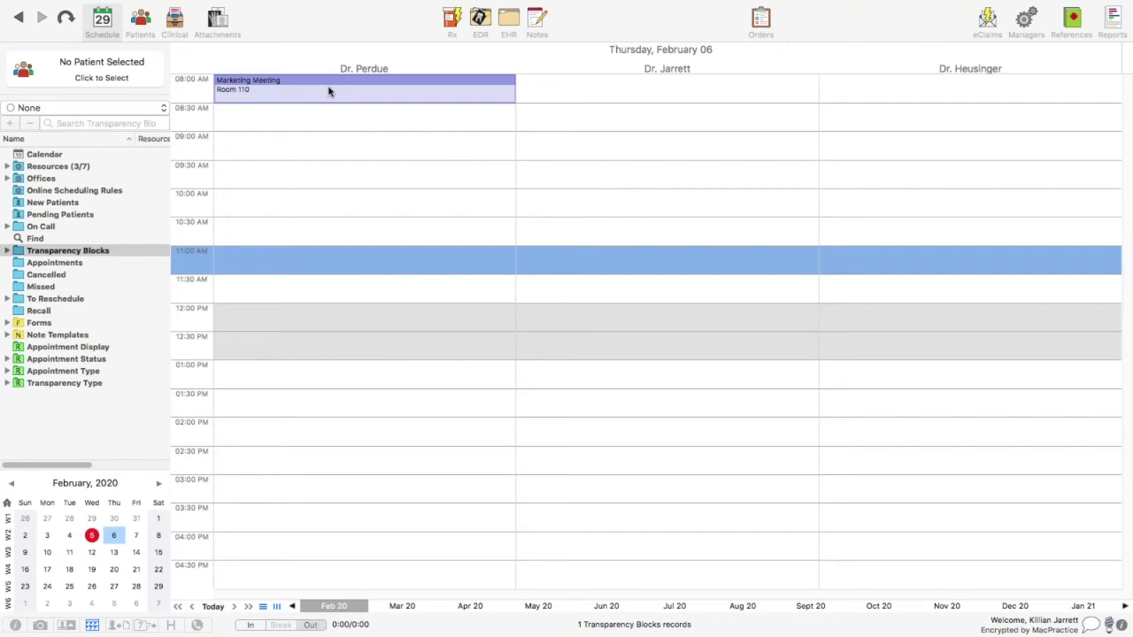
- Permanently delete the Marketing Meeting block at 8:00 AM
right_click(329, 91)
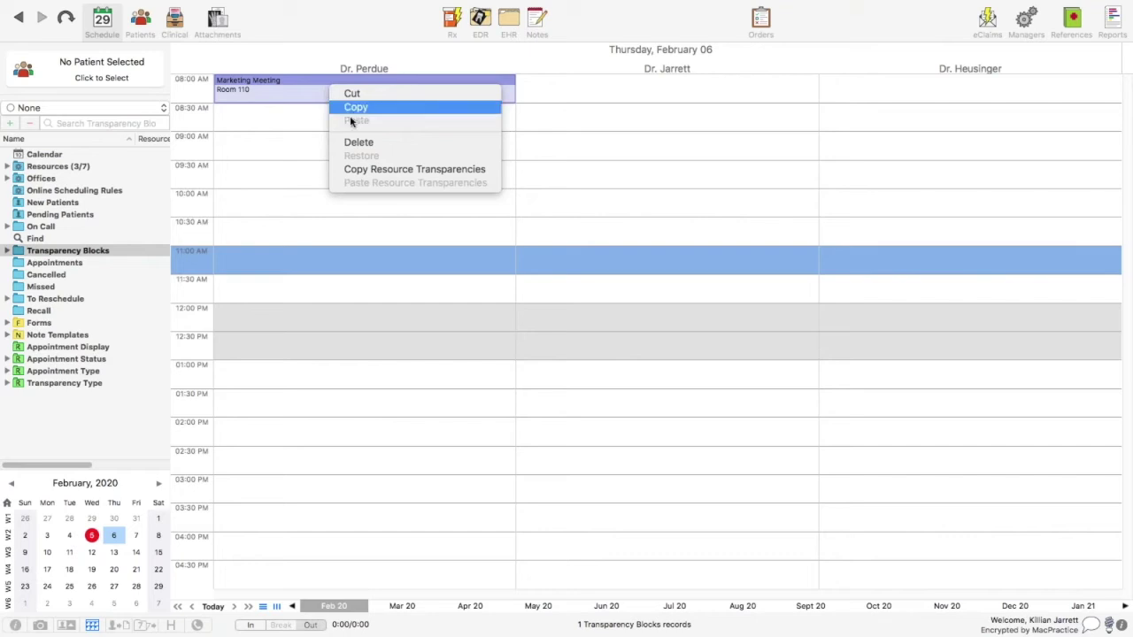
click(359, 143)
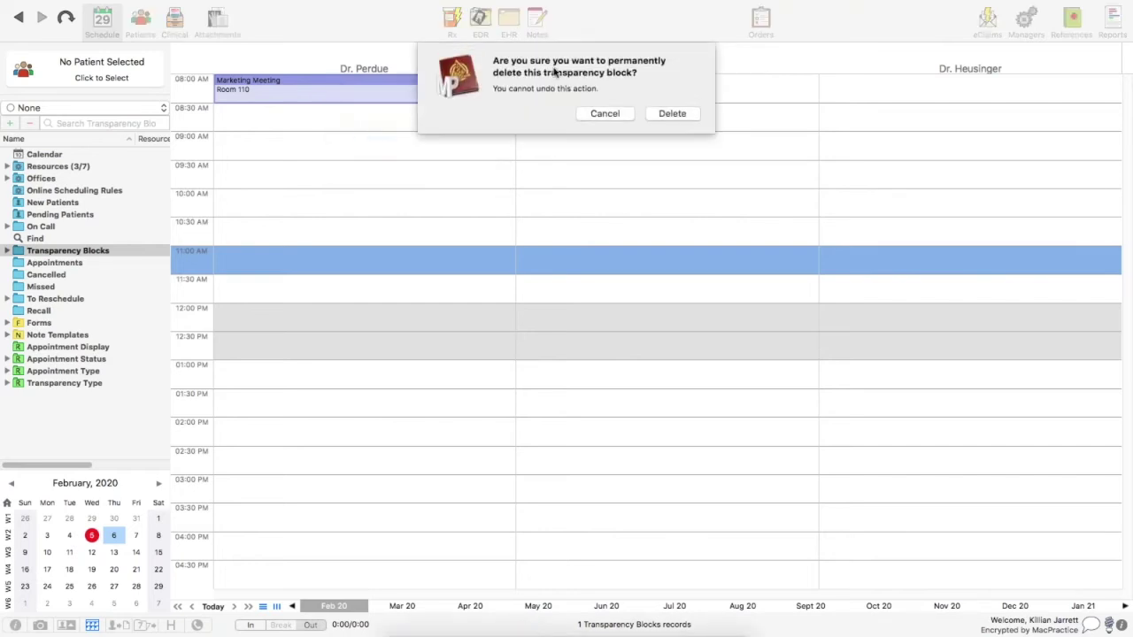
click(672, 113)
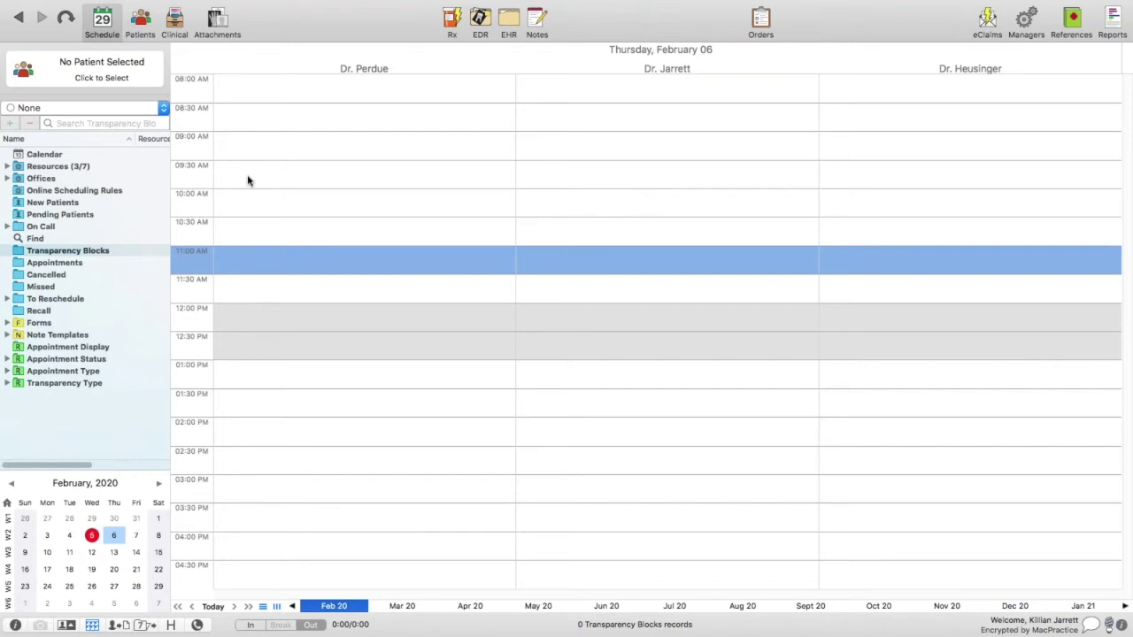
- Select February 5 and define a 4:30 PM Meeting block named Staff Meeting that applies to all resources
click(92, 539)
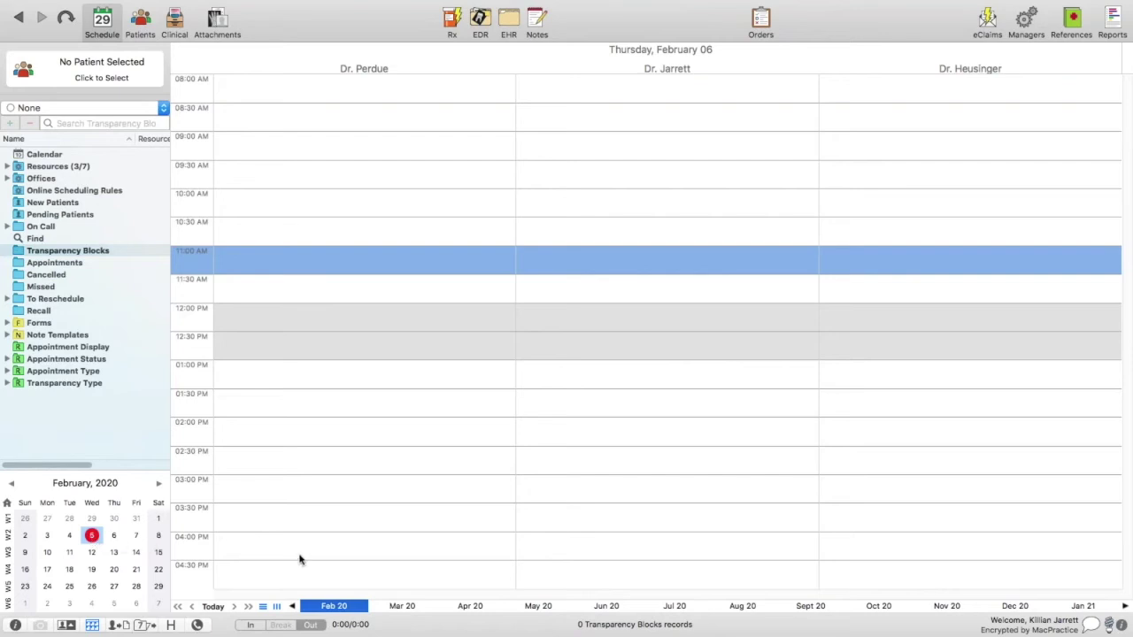
double_click(448, 568)
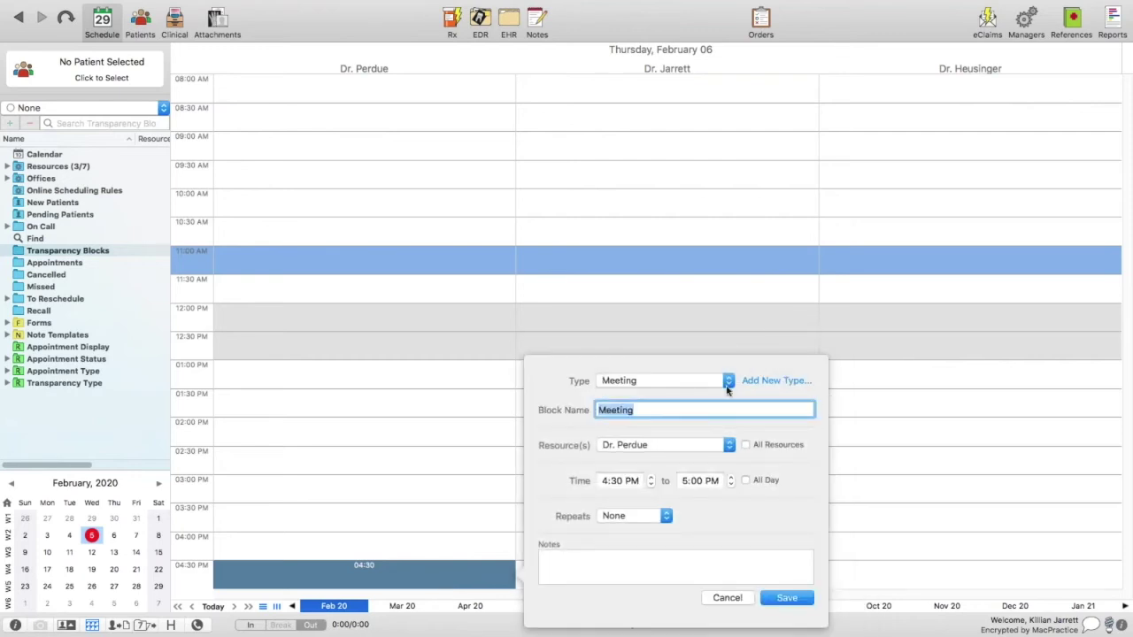
click(708, 387)
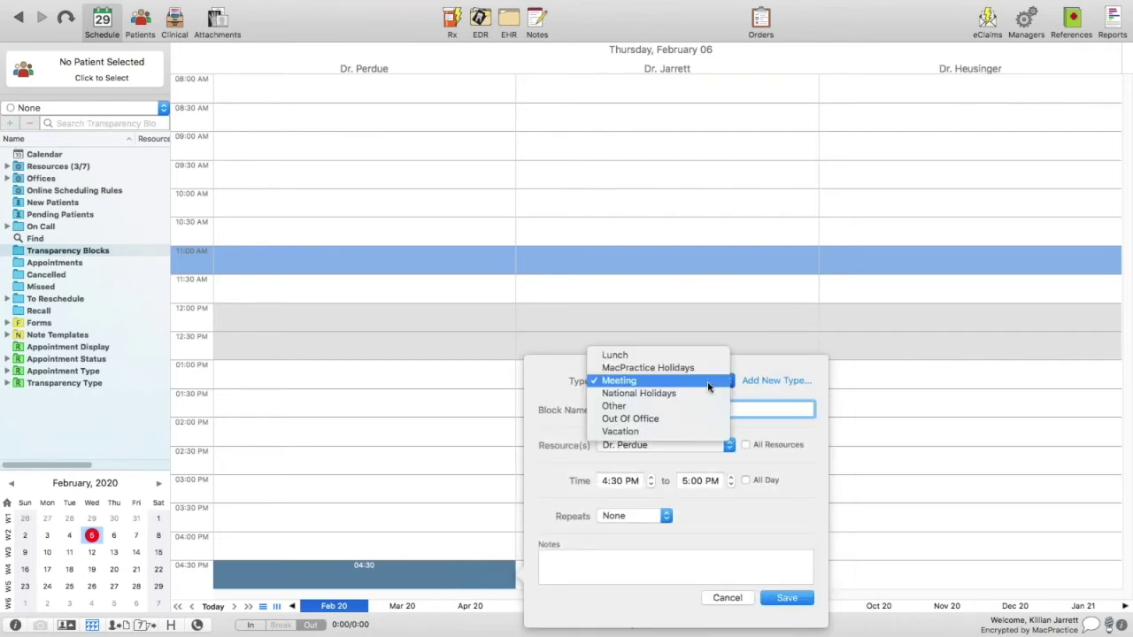
click(707, 384)
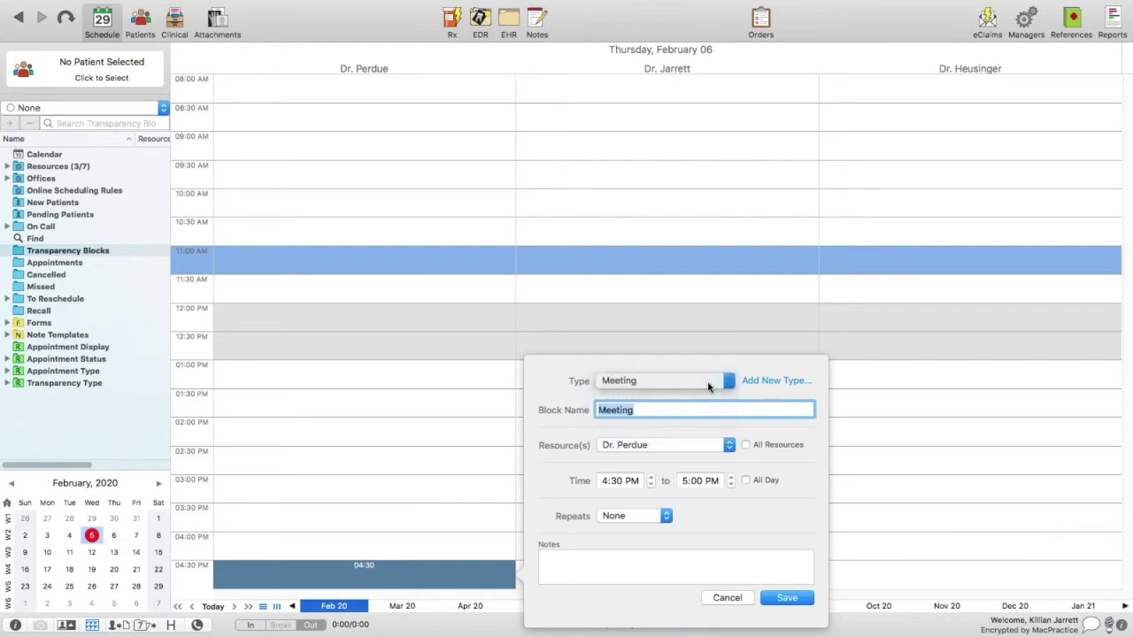
text(Staff M)
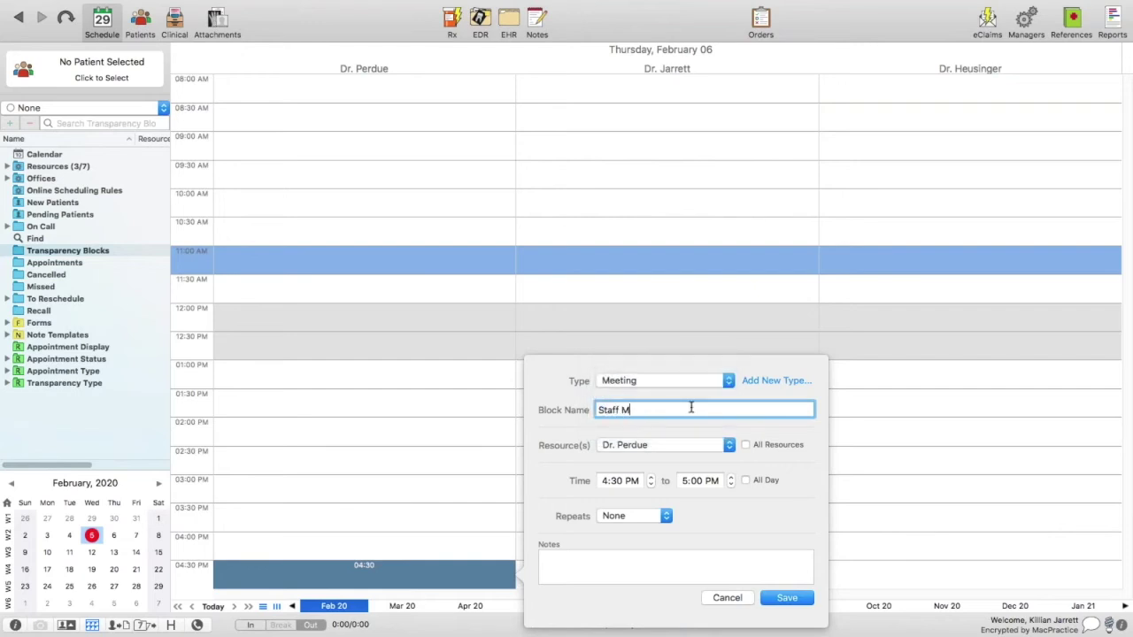
text(eeting)
click(746, 446)
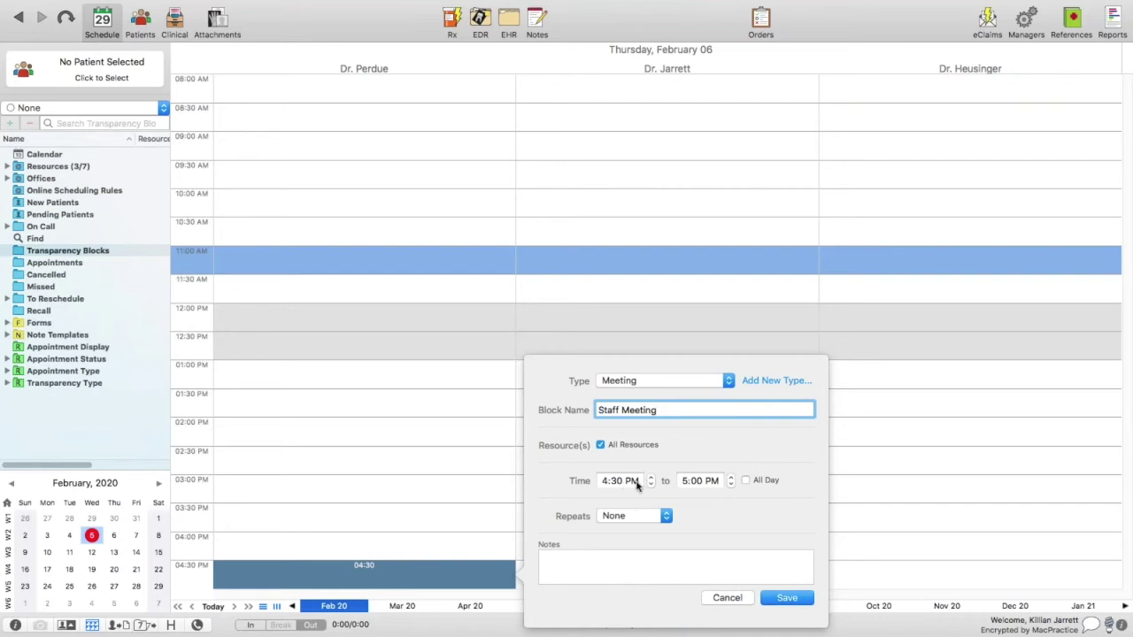
- Give the Staff Meeting block a custom repeat with weekly frequency, every 2 weeks
click(665, 519)
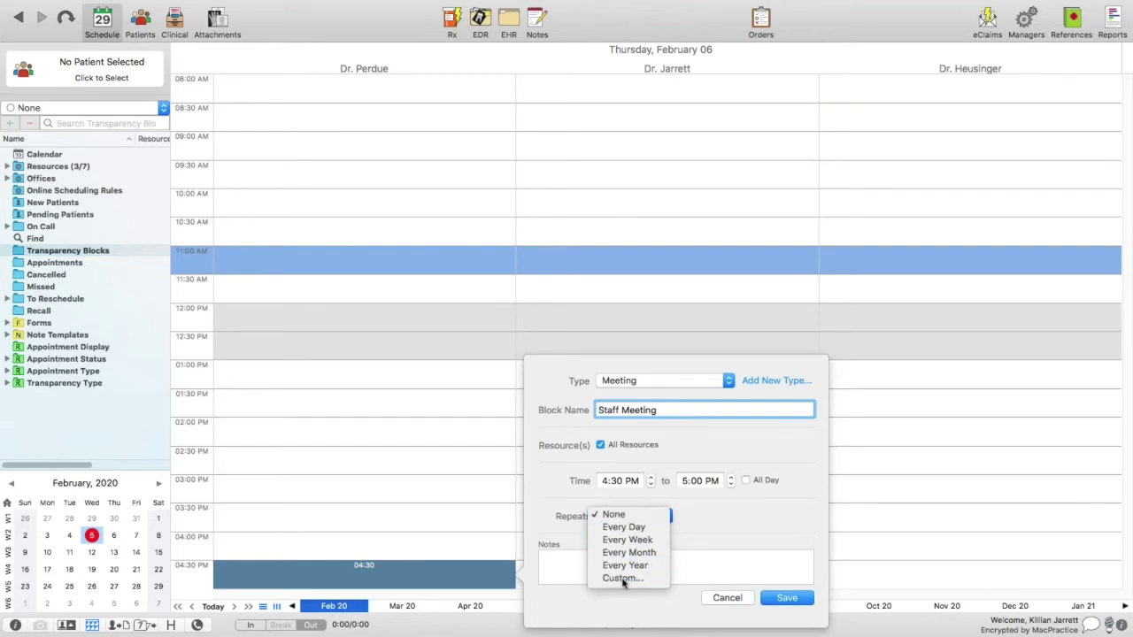
scroll(624, 582, down, 4)
key(Return)
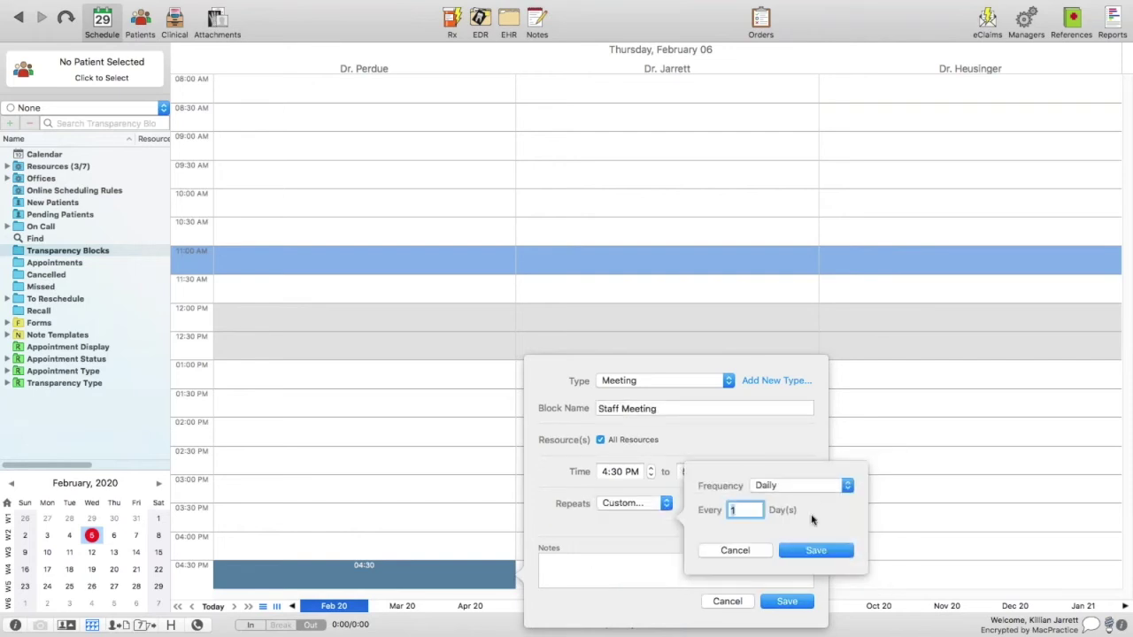
click(744, 510)
click(836, 488)
click(828, 500)
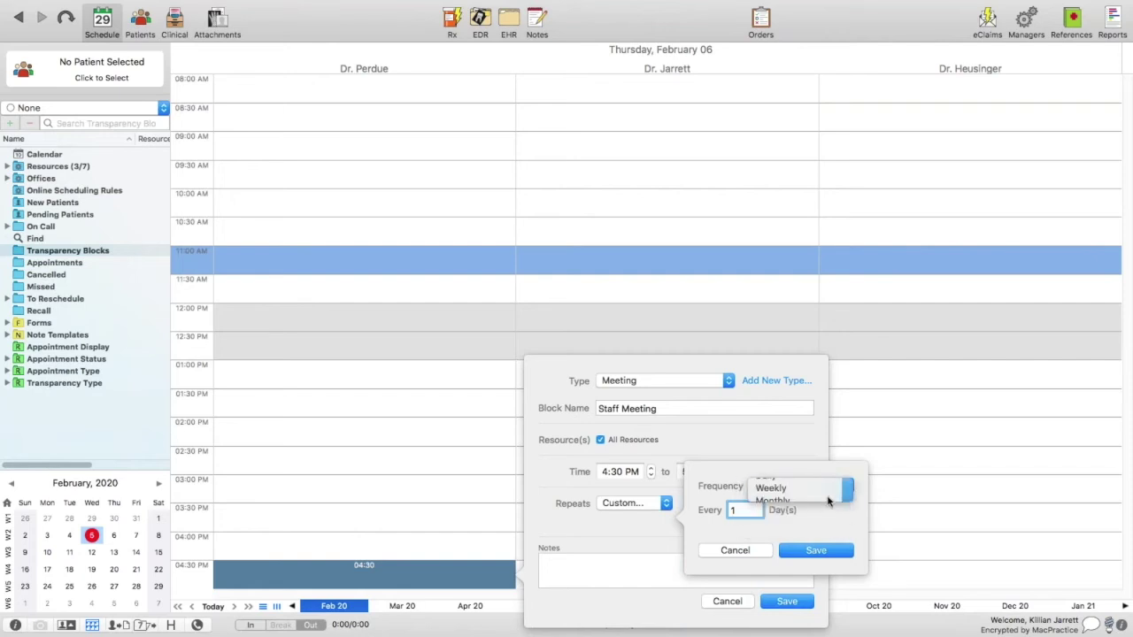
click(733, 508)
double_click(733, 507)
text(2)
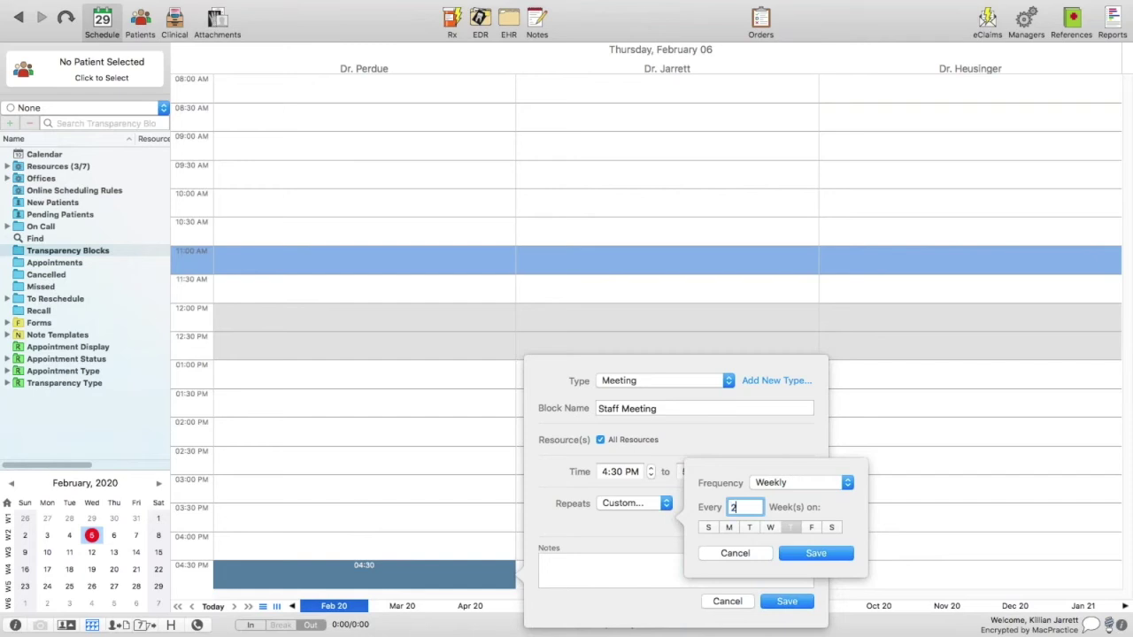
- Restrict the repeat to Wednesday only, then save the recurrence and the Staff Meeting block
click(770, 528)
click(792, 529)
click(810, 528)
click(811, 528)
click(791, 555)
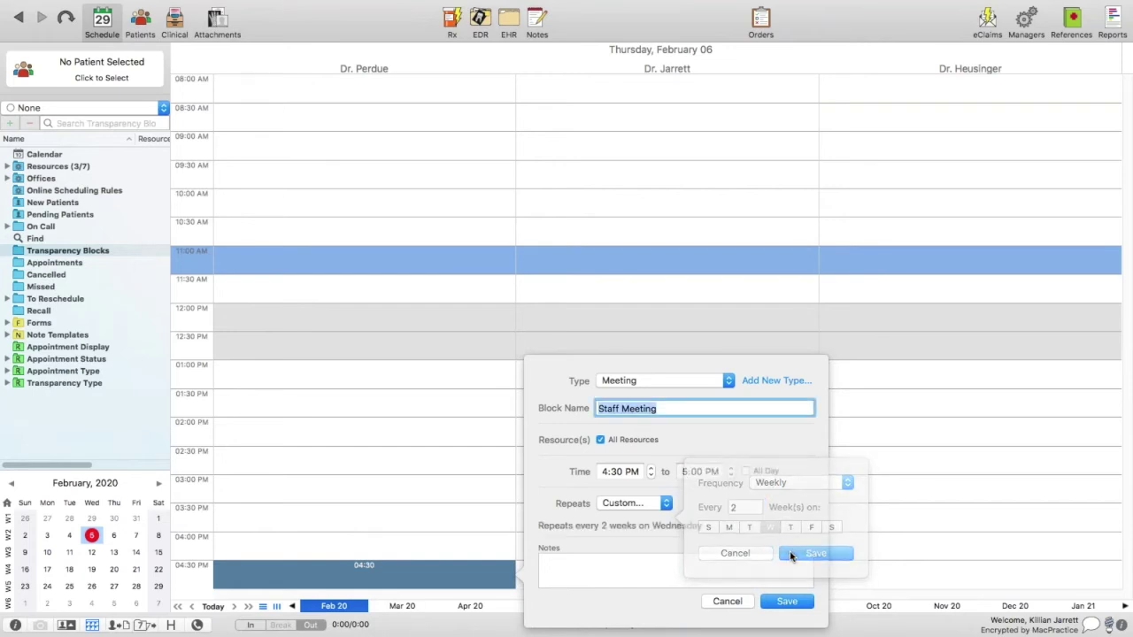
click(797, 609)
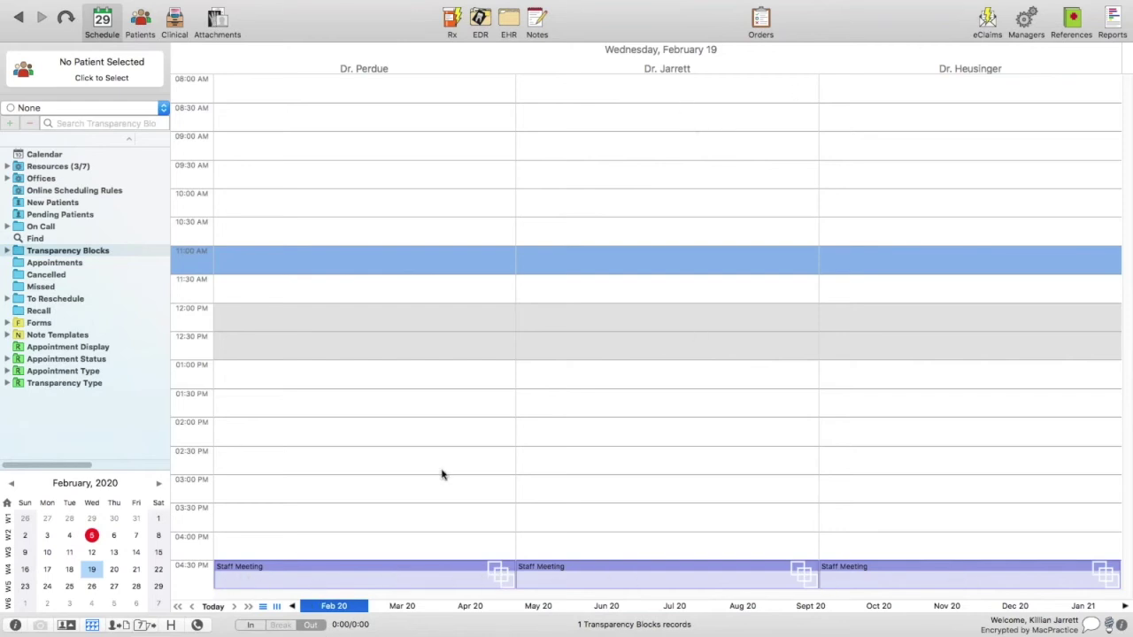
- Check the schedule for the recurring Staff Meeting on Wednesday, March 4 and Wednesday, February 26
click(88, 603)
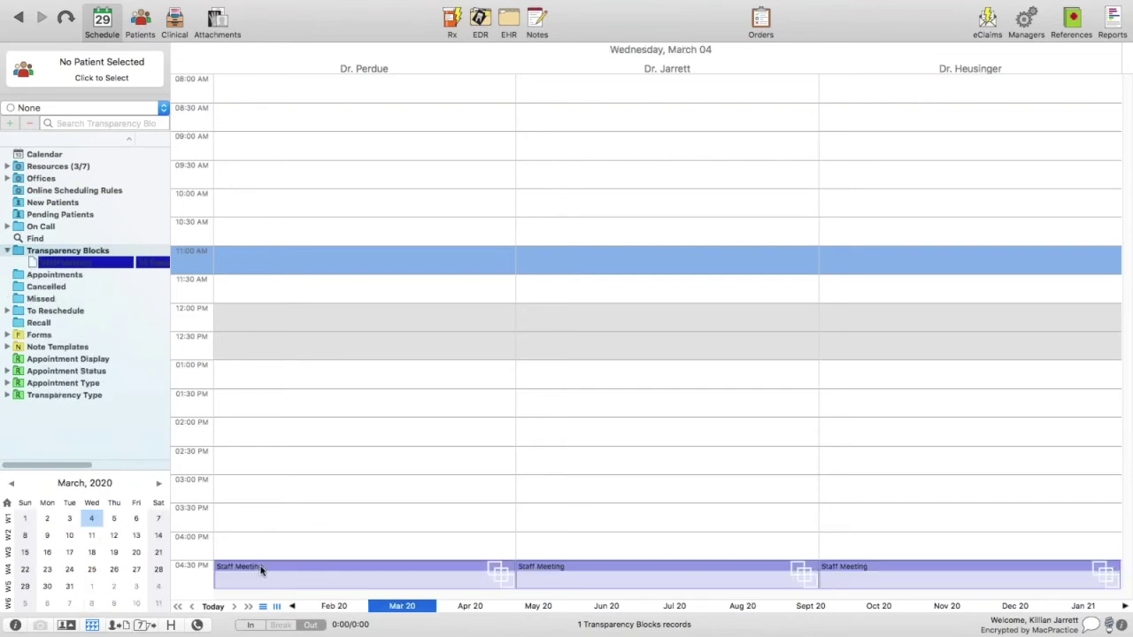
click(11, 483)
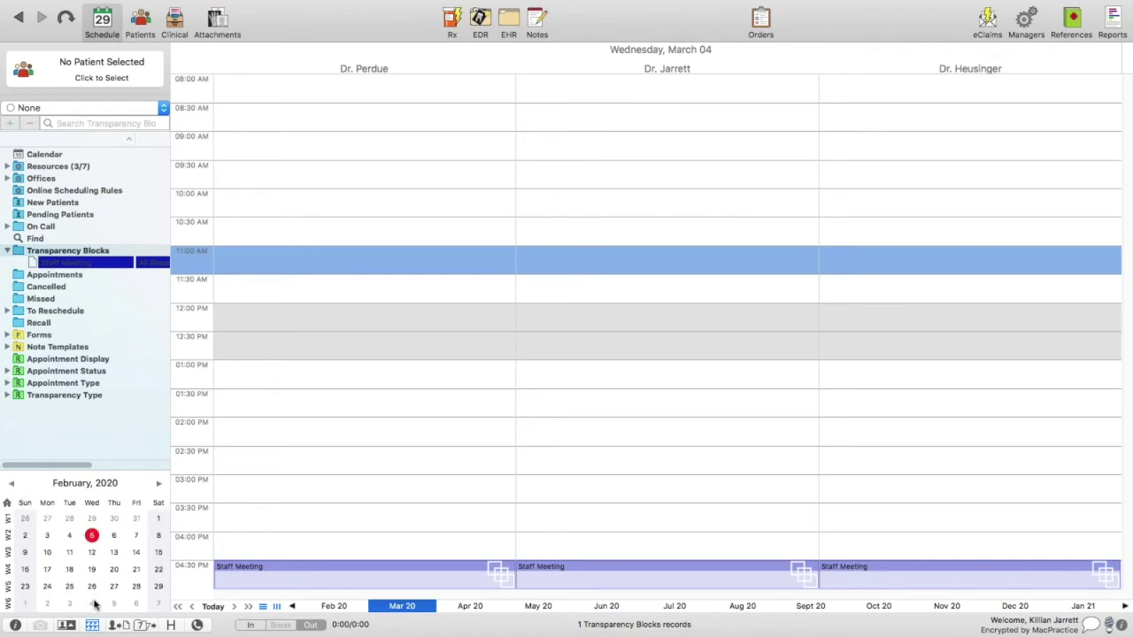
click(92, 604)
click(11, 483)
click(92, 586)
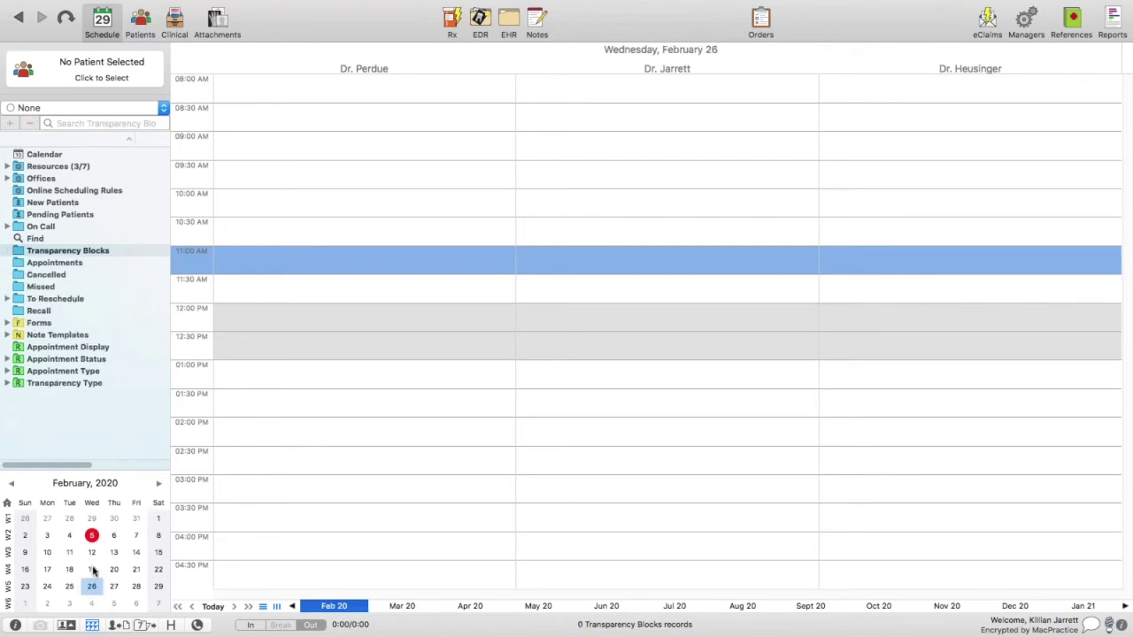
- Delete only the selected Staff Meeting block on Wednesday, February 19, and check the schedule for March 4
click(92, 569)
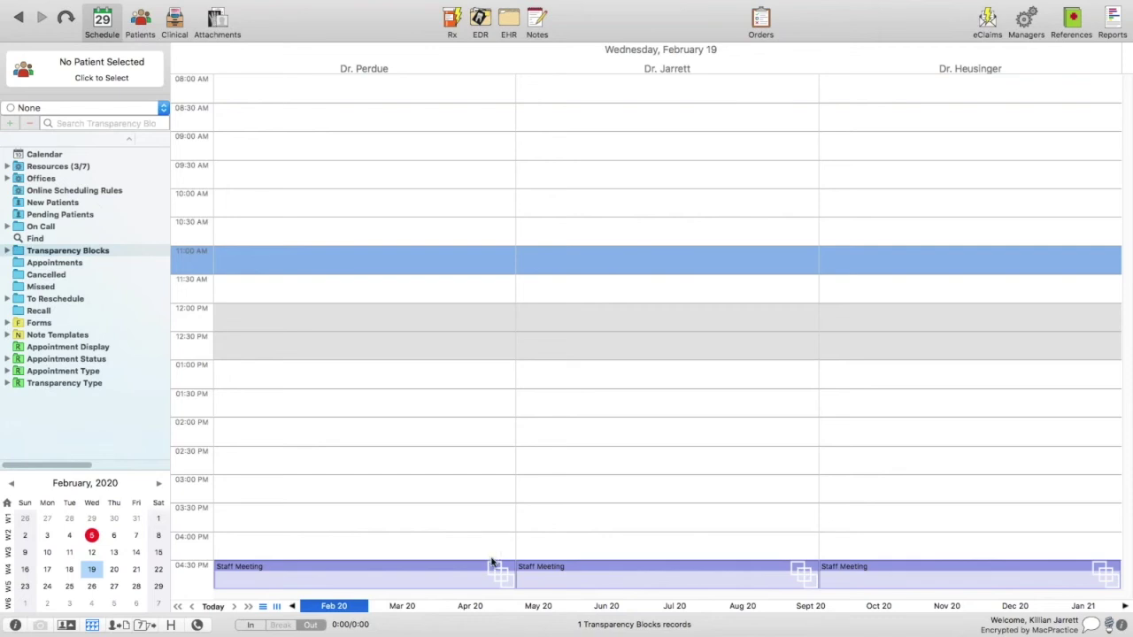
right_click(586, 586)
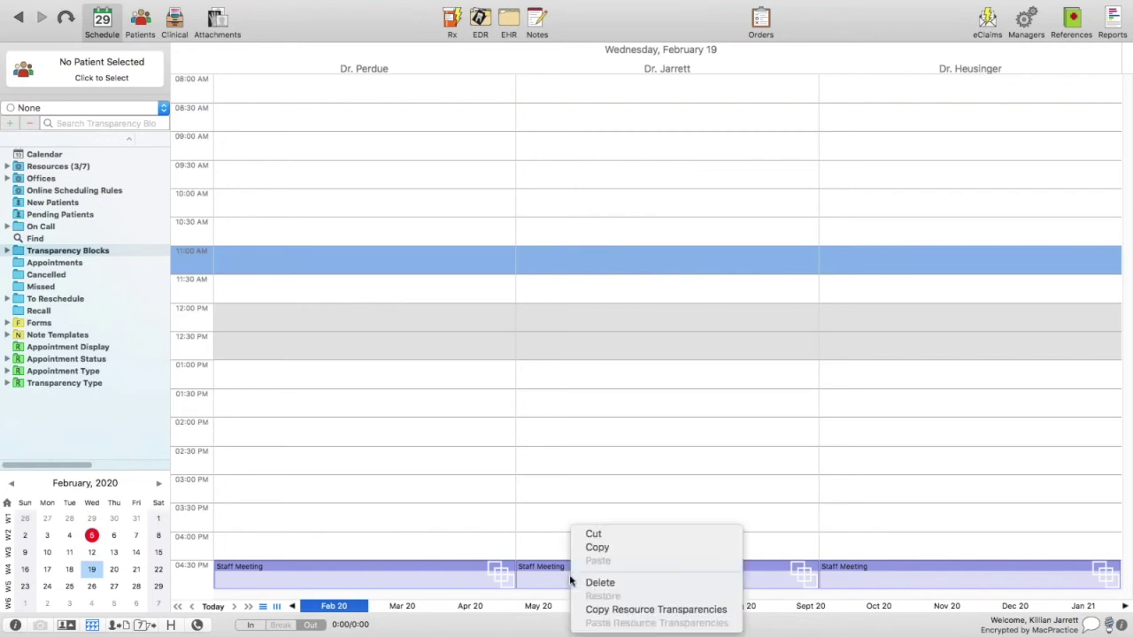
click(599, 583)
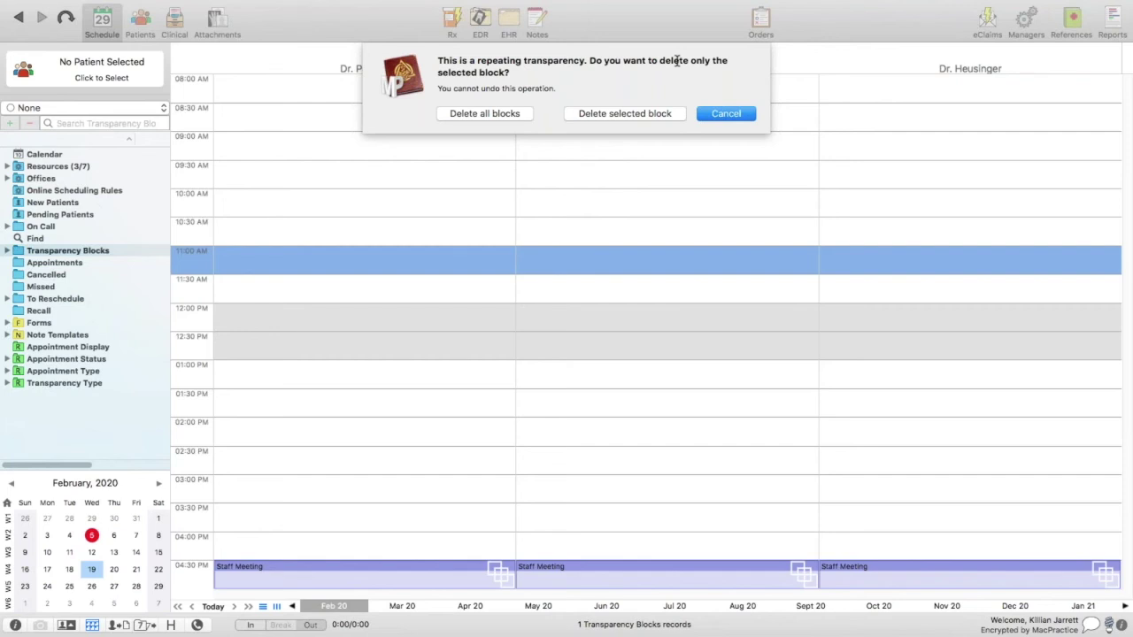
click(625, 115)
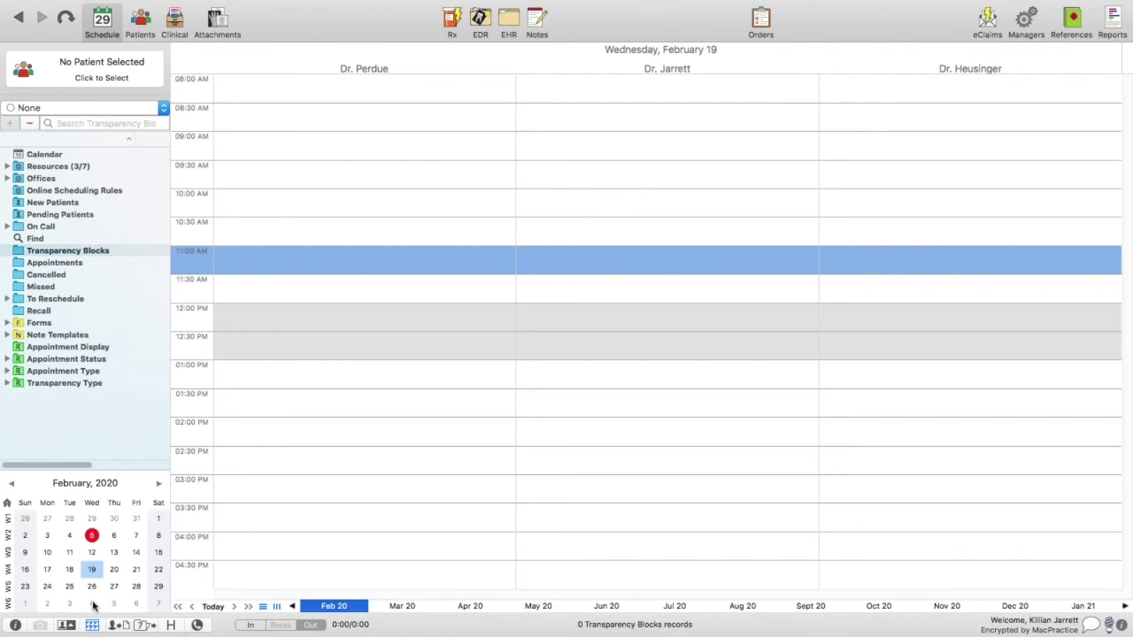
click(92, 604)
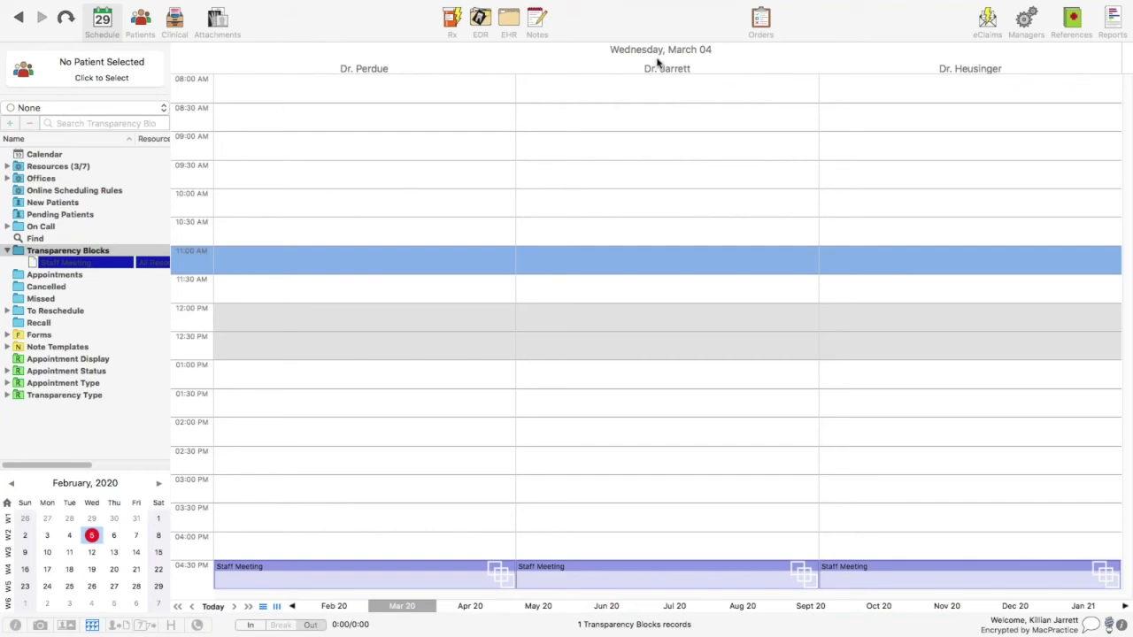
- Start a new transparency block from 4:00 PM to 5:00 PM on Tuesday, December 1, 2020 for the first provider
click(1016, 609)
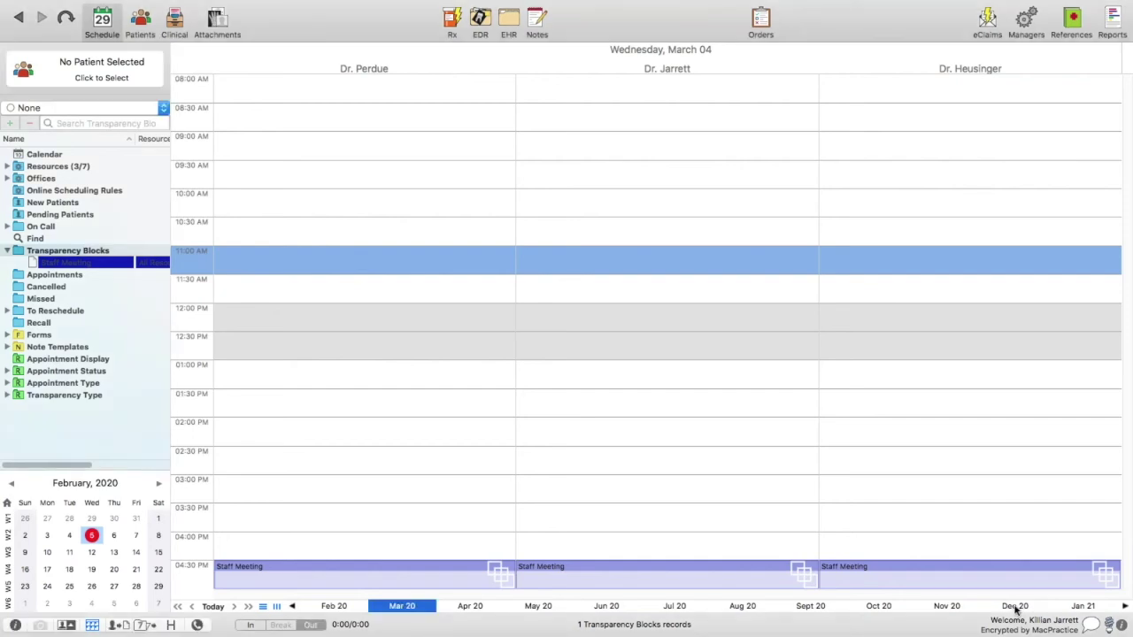
click(1015, 609)
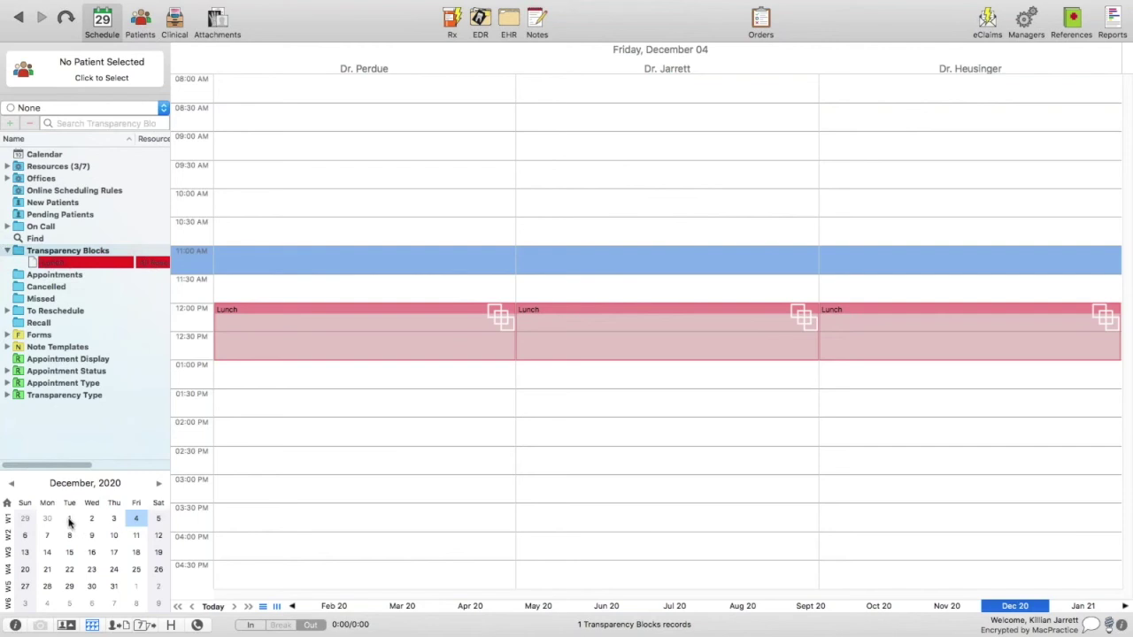
click(70, 522)
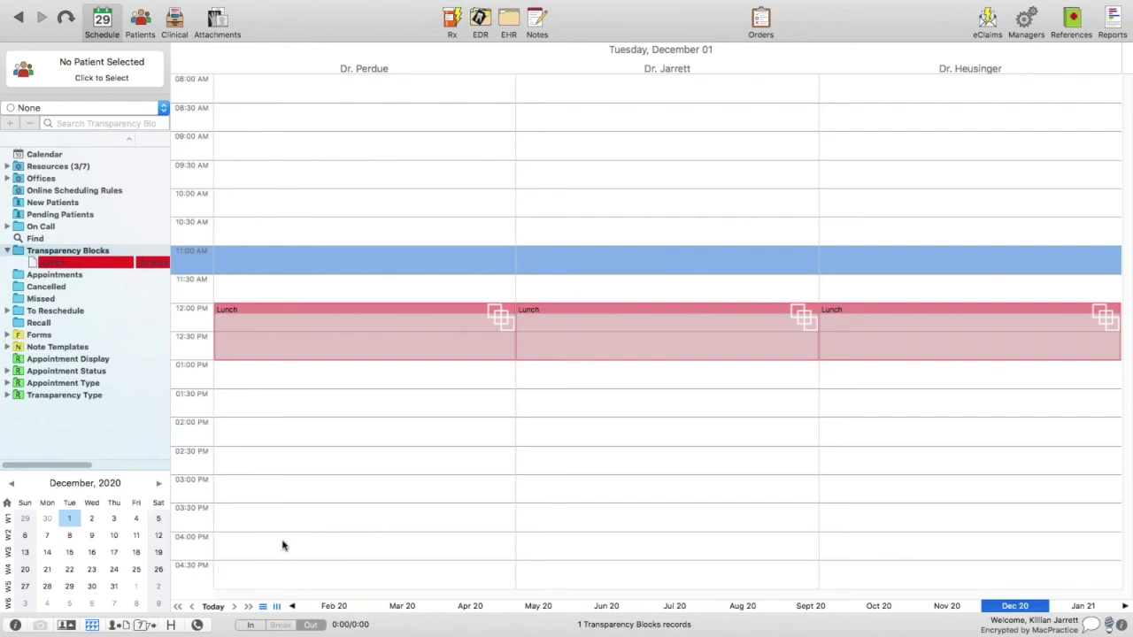
drag(323, 539, 329, 596)
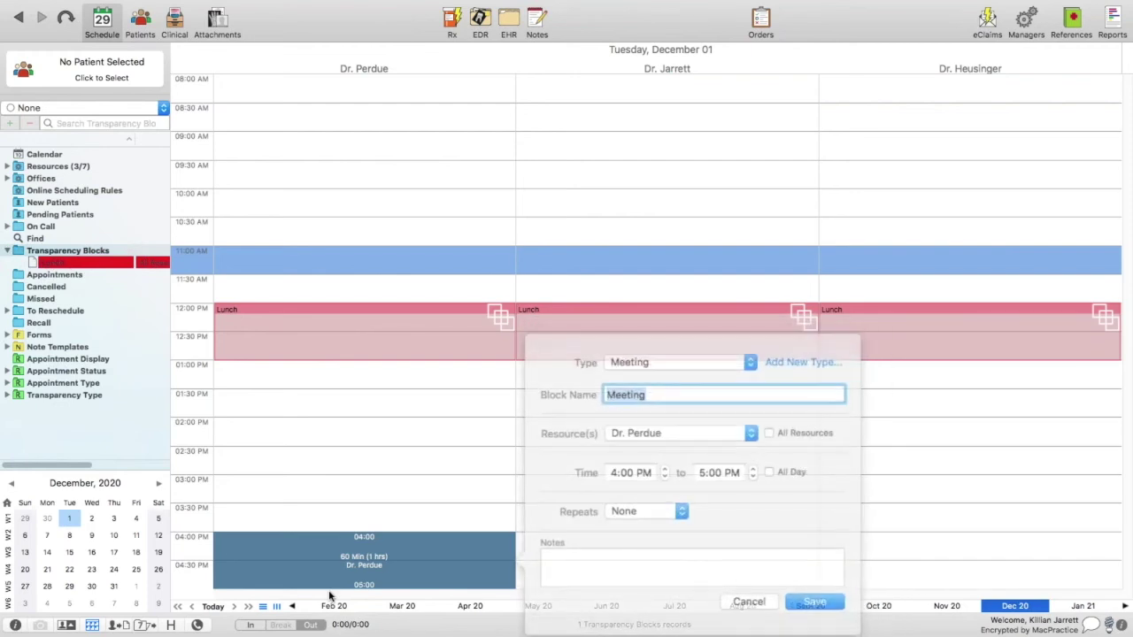
click(706, 386)
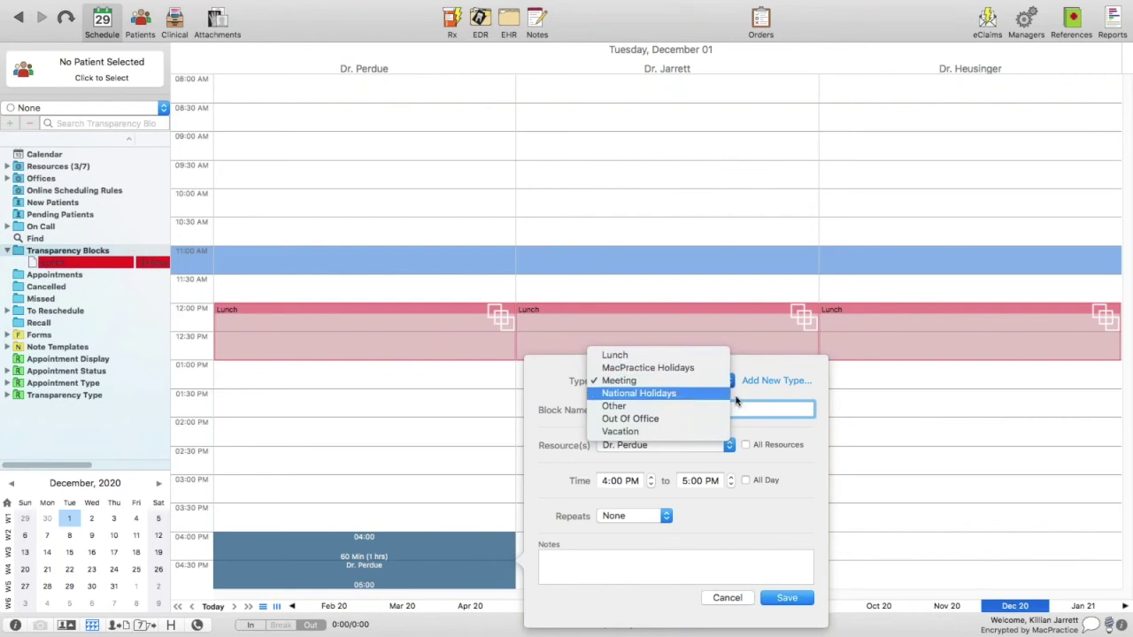
click(764, 393)
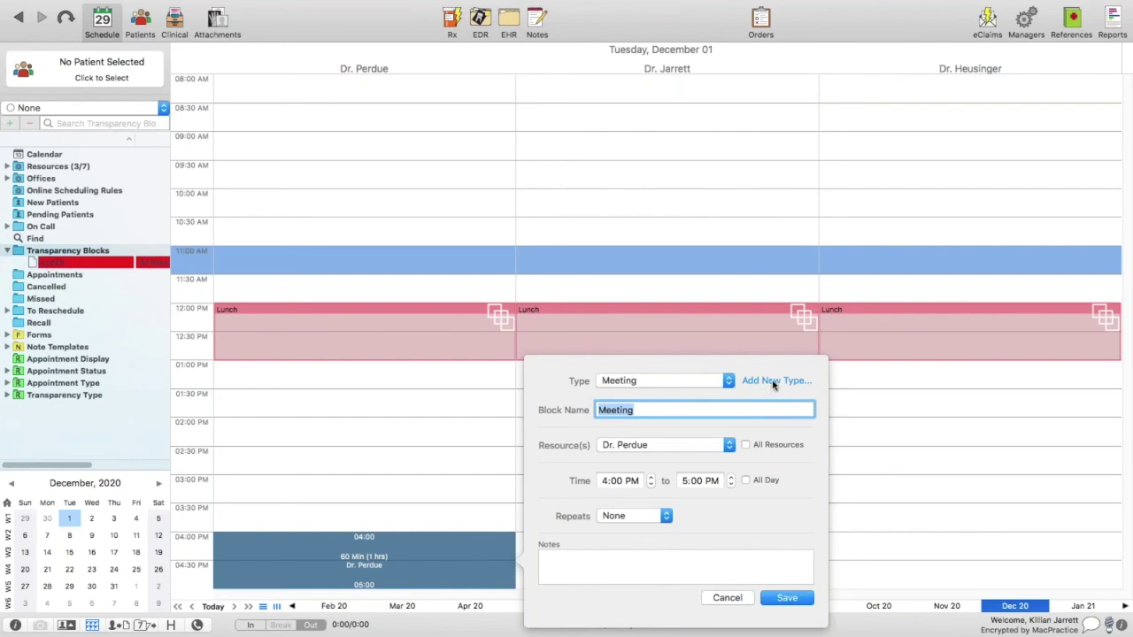
- Add a new transparency type named Holiday Hours with a yellow color for the block
click(773, 382)
text(Ho)
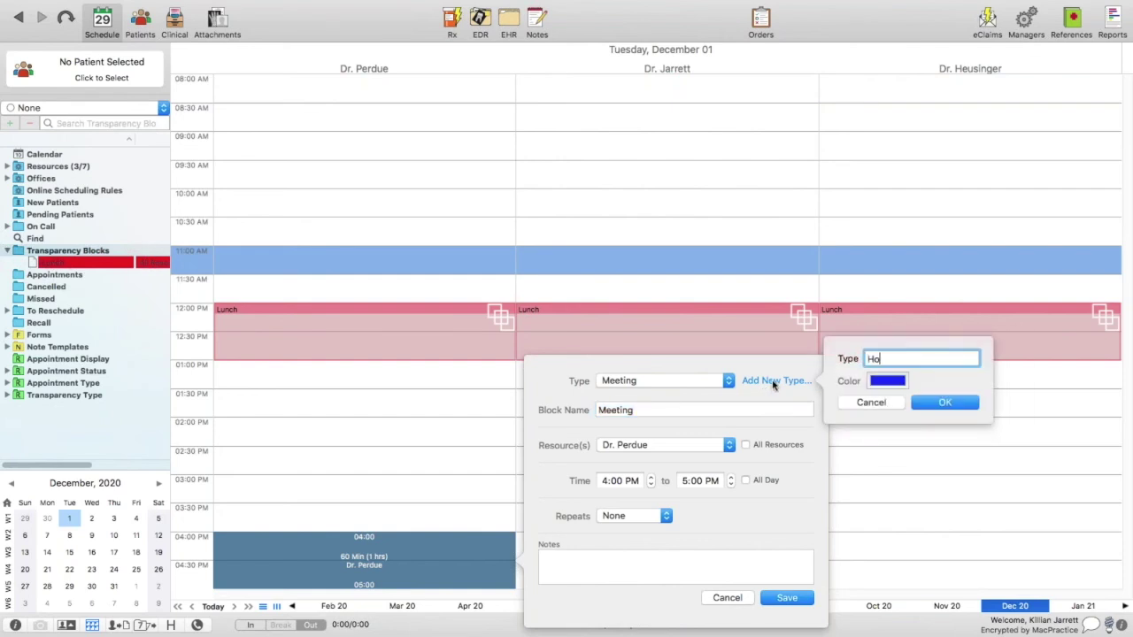
text(liday Hours)
click(888, 384)
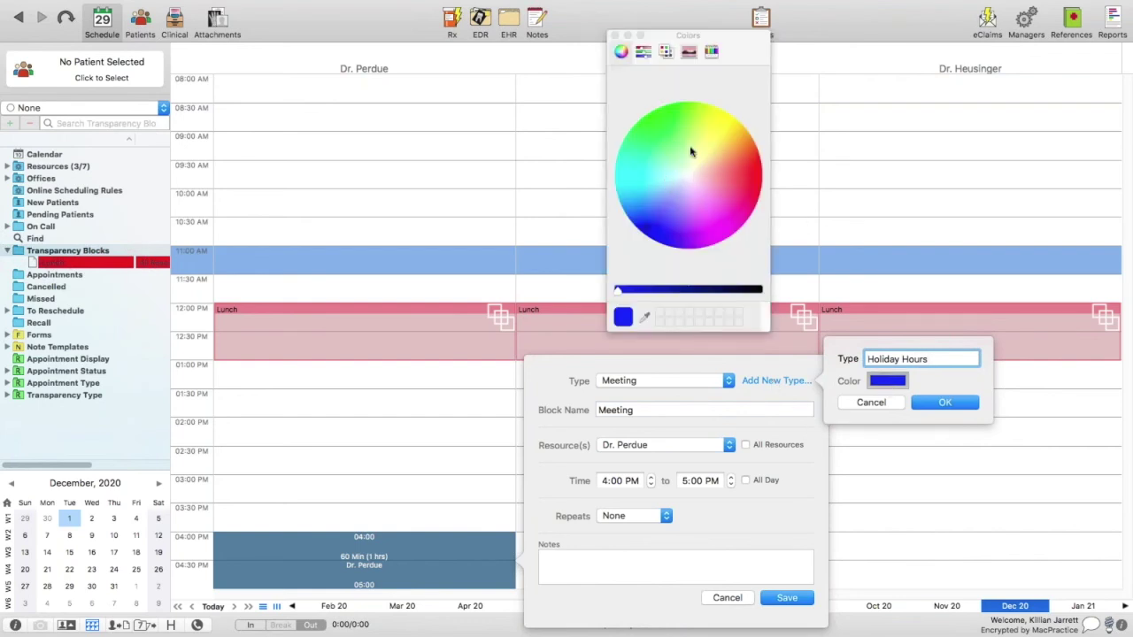
click(713, 126)
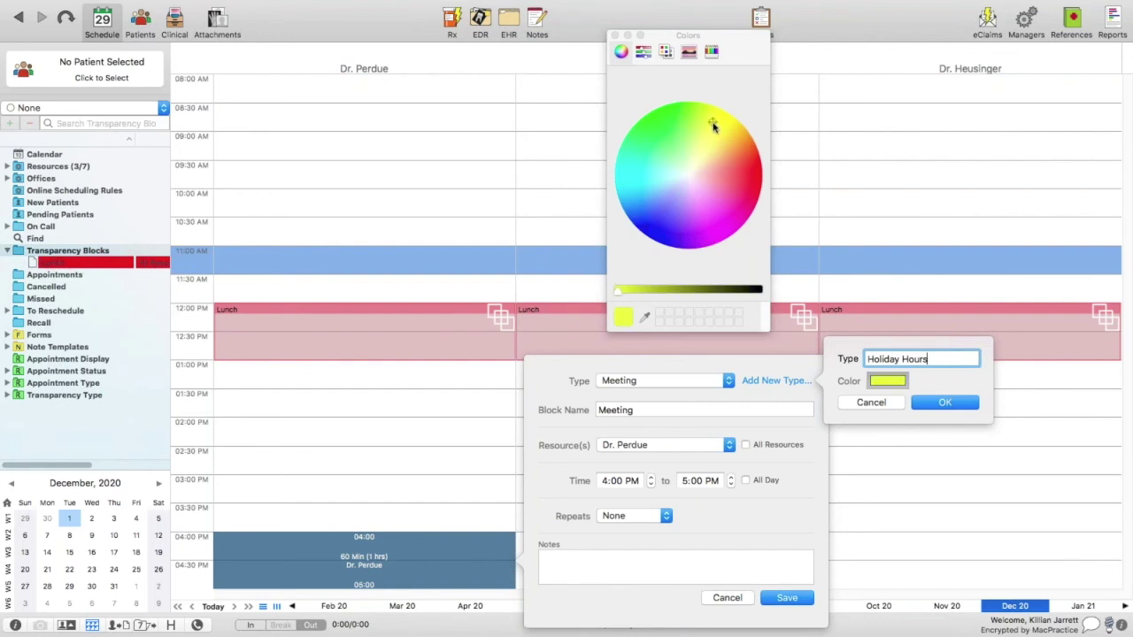
click(946, 402)
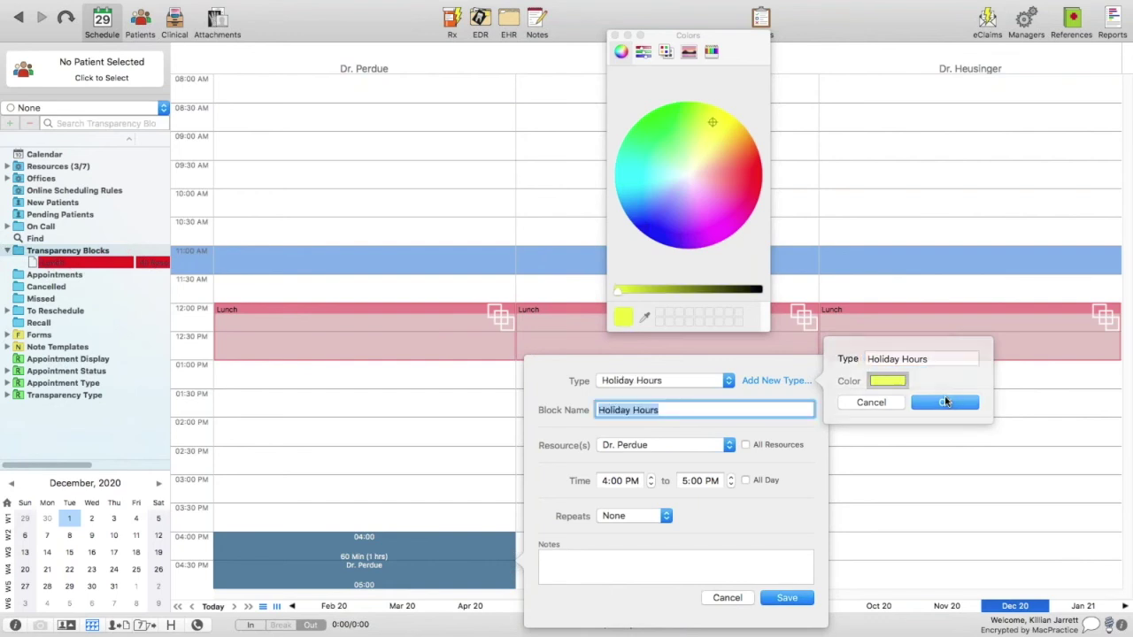
click(614, 34)
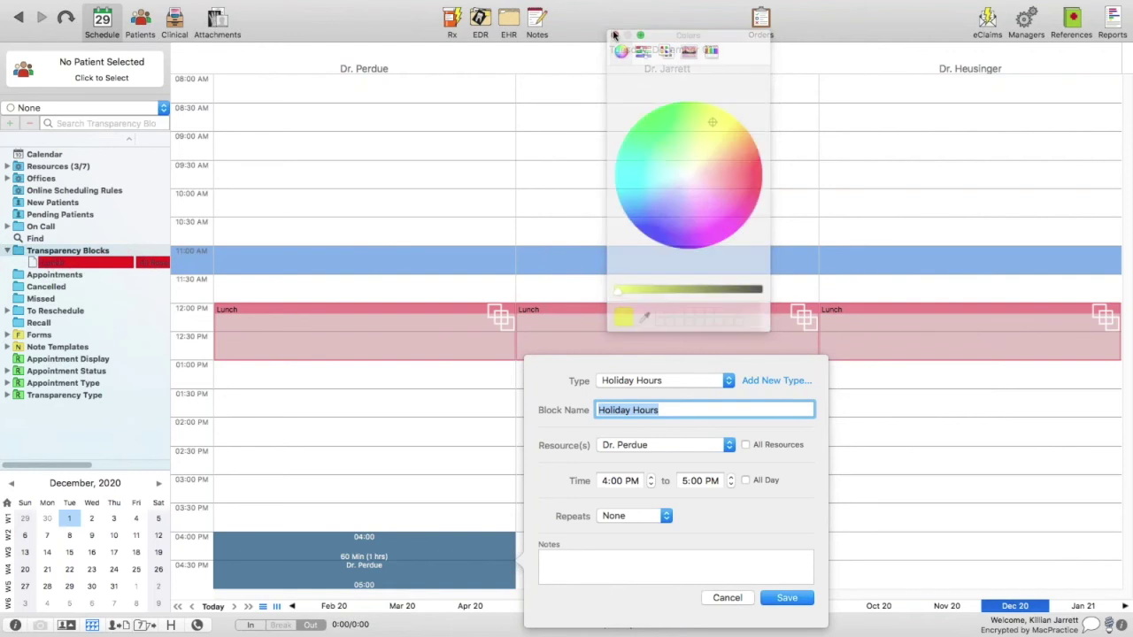
- Apply the Holiday Hours block to all resources and set it to repeat every day
click(664, 409)
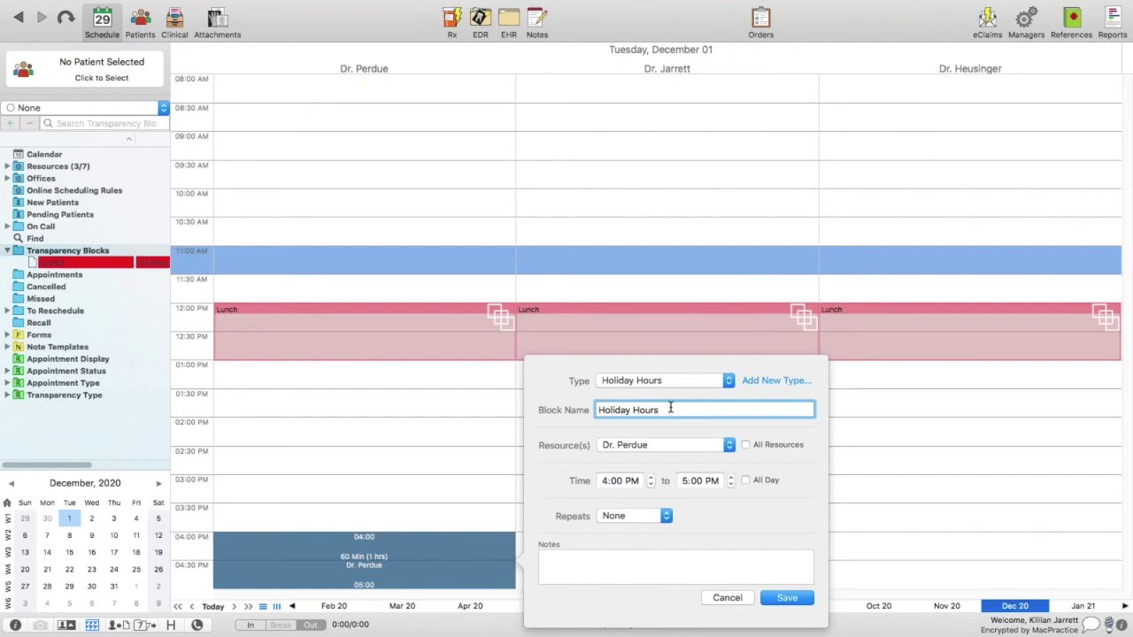
click(744, 445)
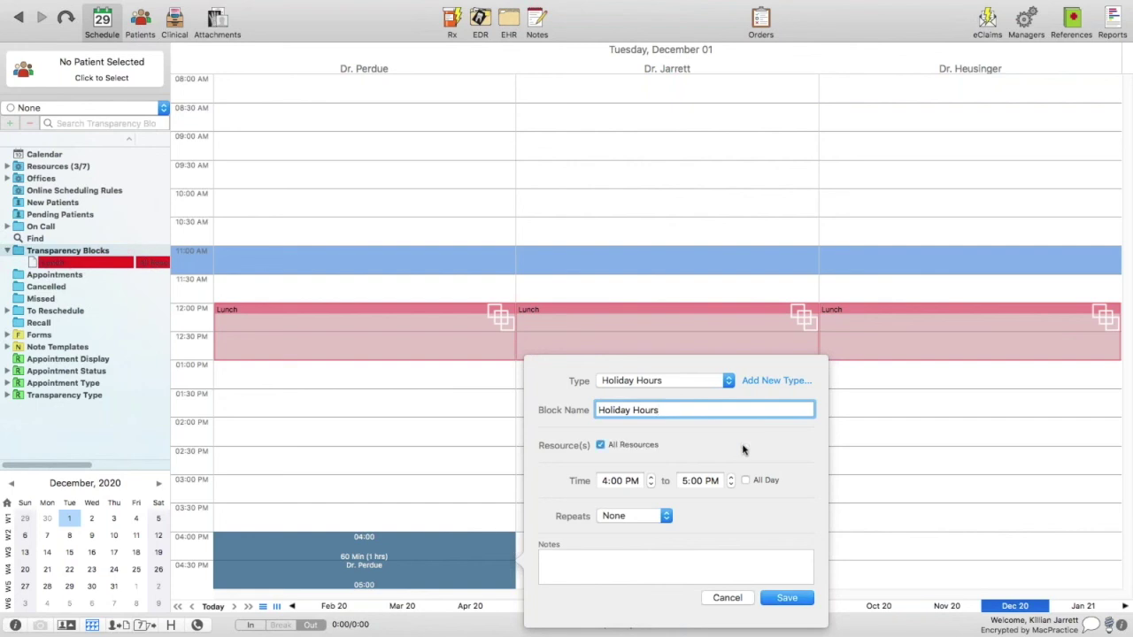
click(619, 556)
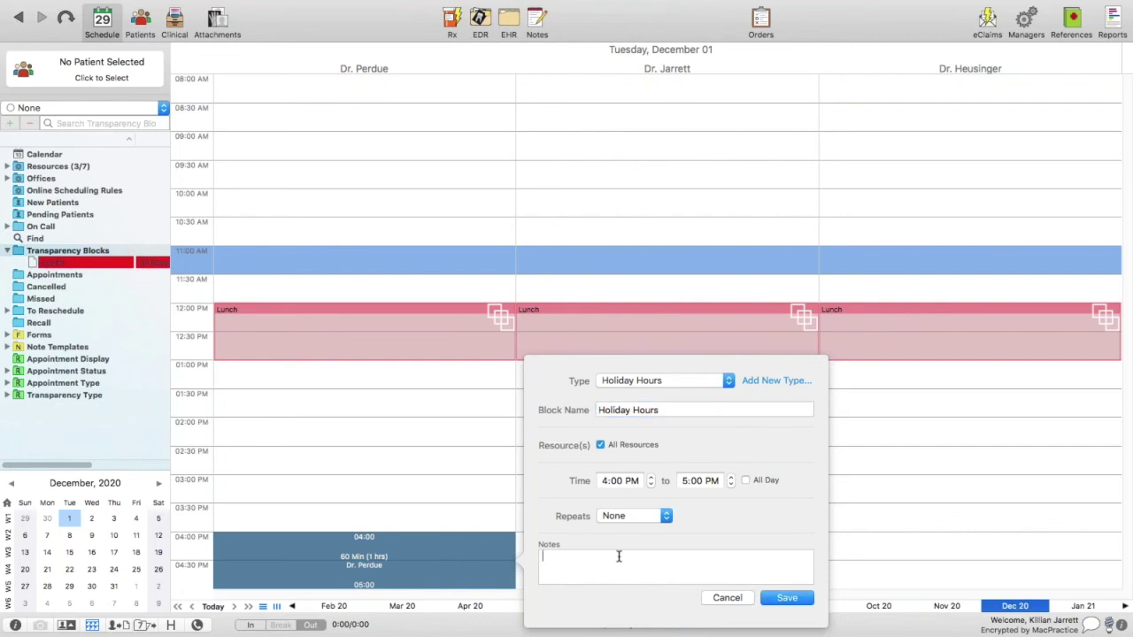
click(664, 519)
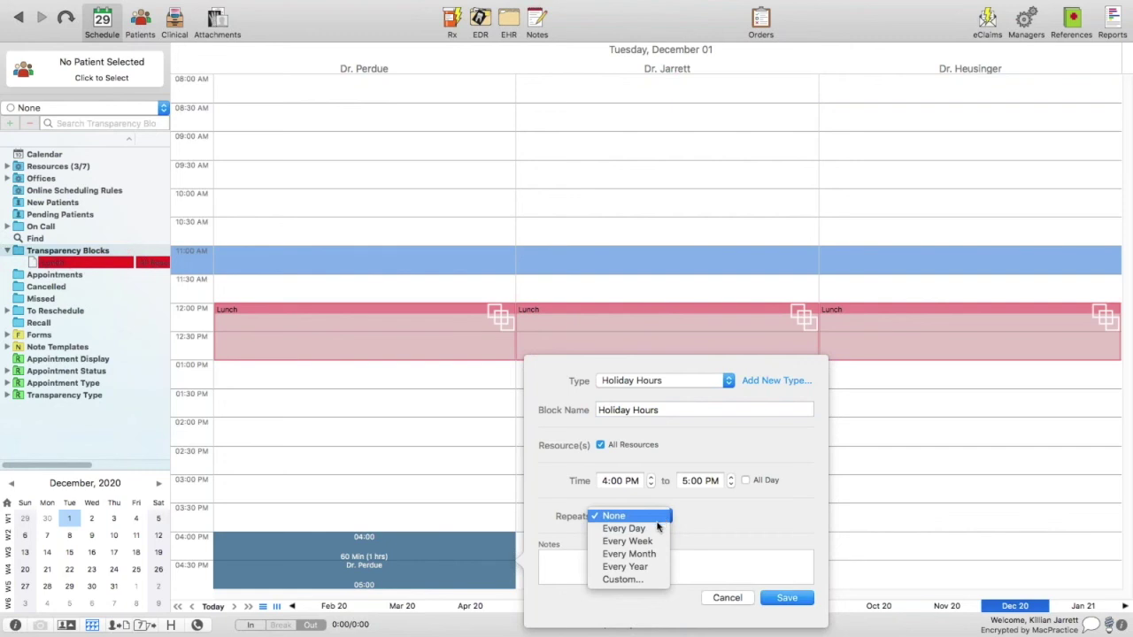
click(651, 529)
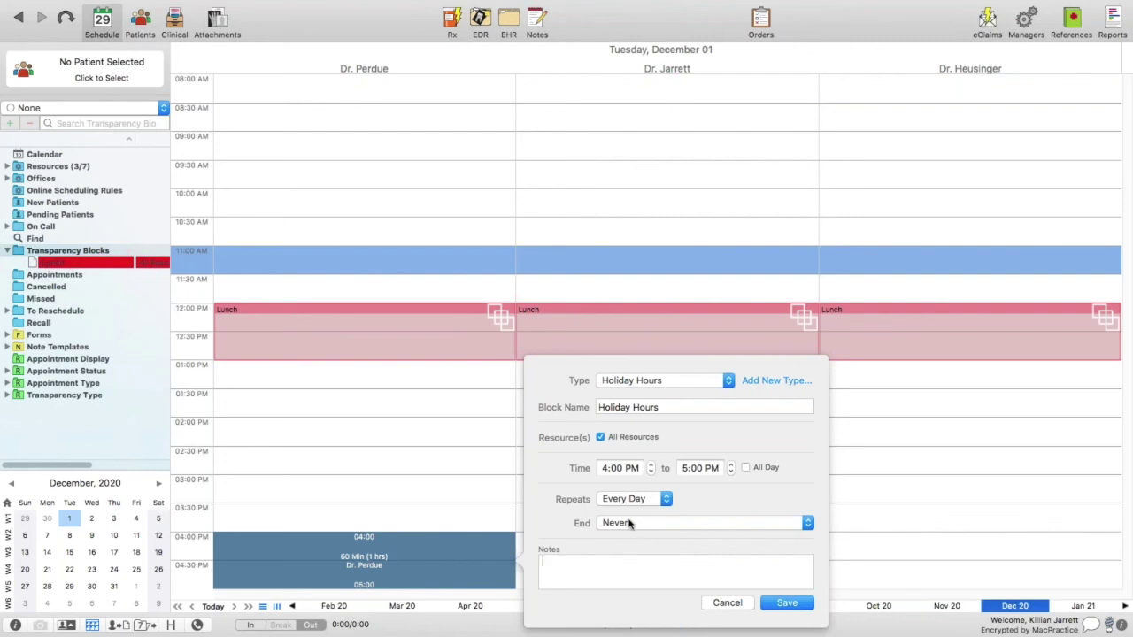
- End the Holiday Hours repeat on the date 12/31/2020 and save the block
click(630, 523)
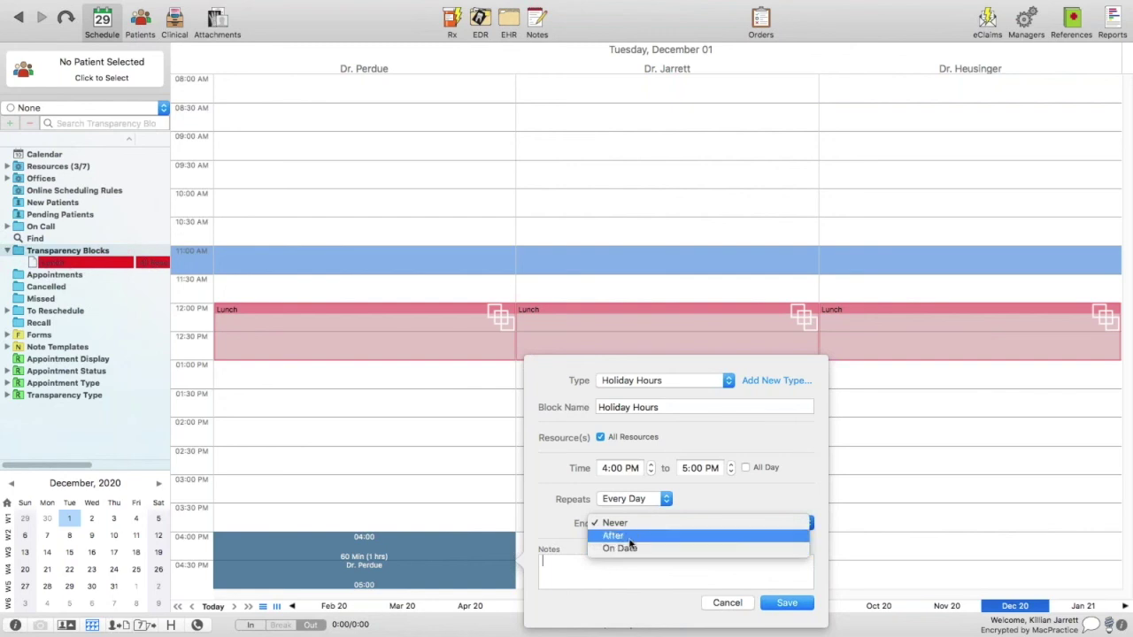
click(629, 549)
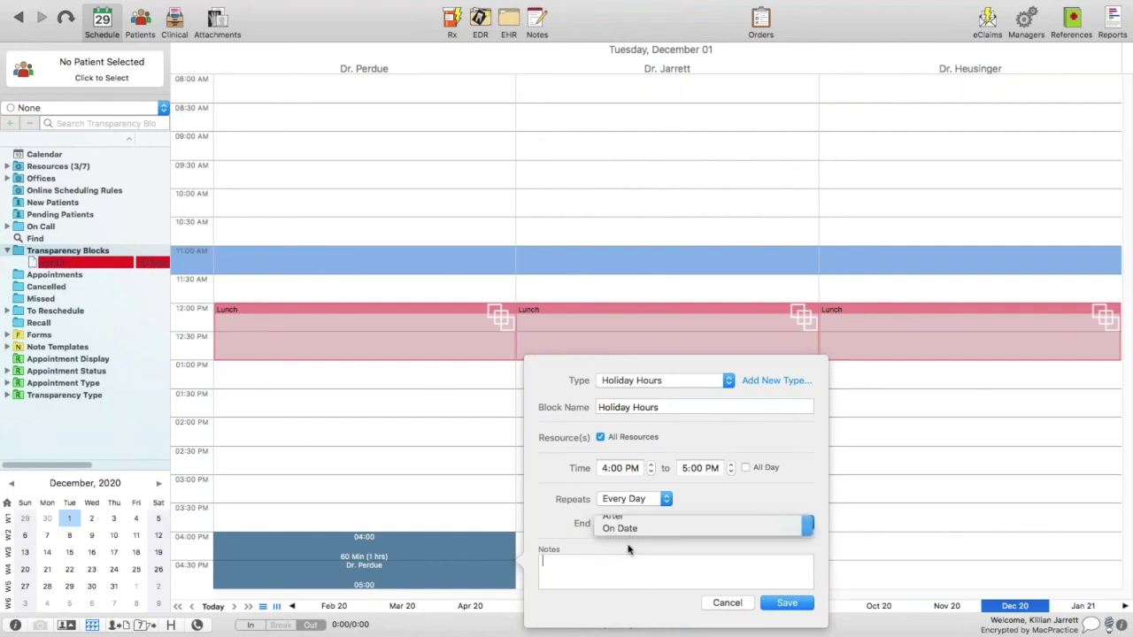
click(771, 524)
text(31/2020)
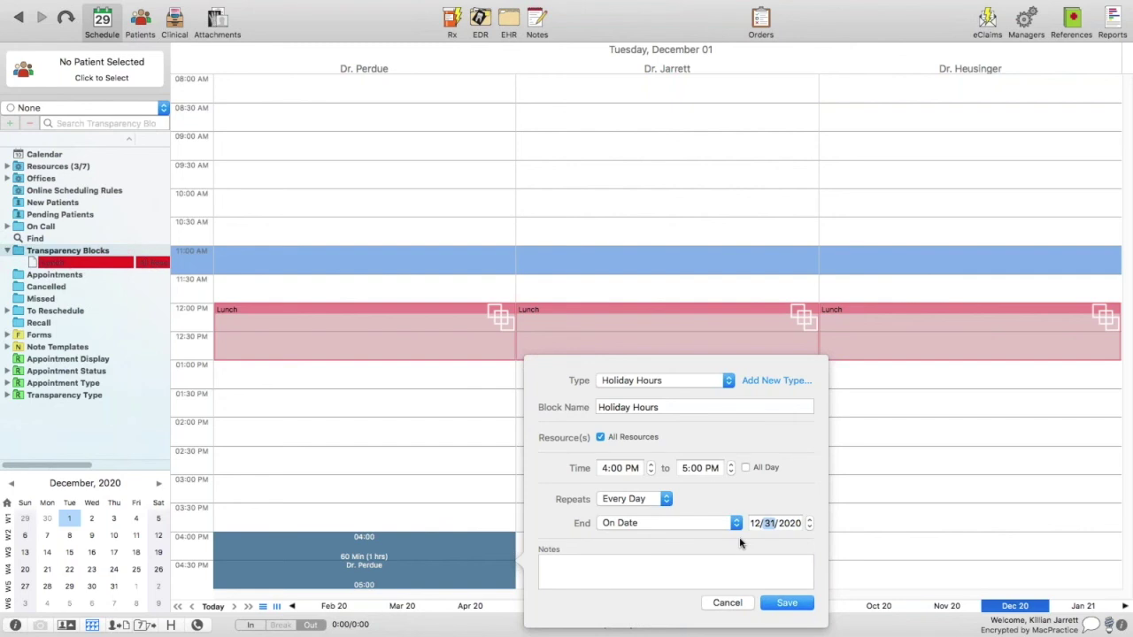
click(788, 605)
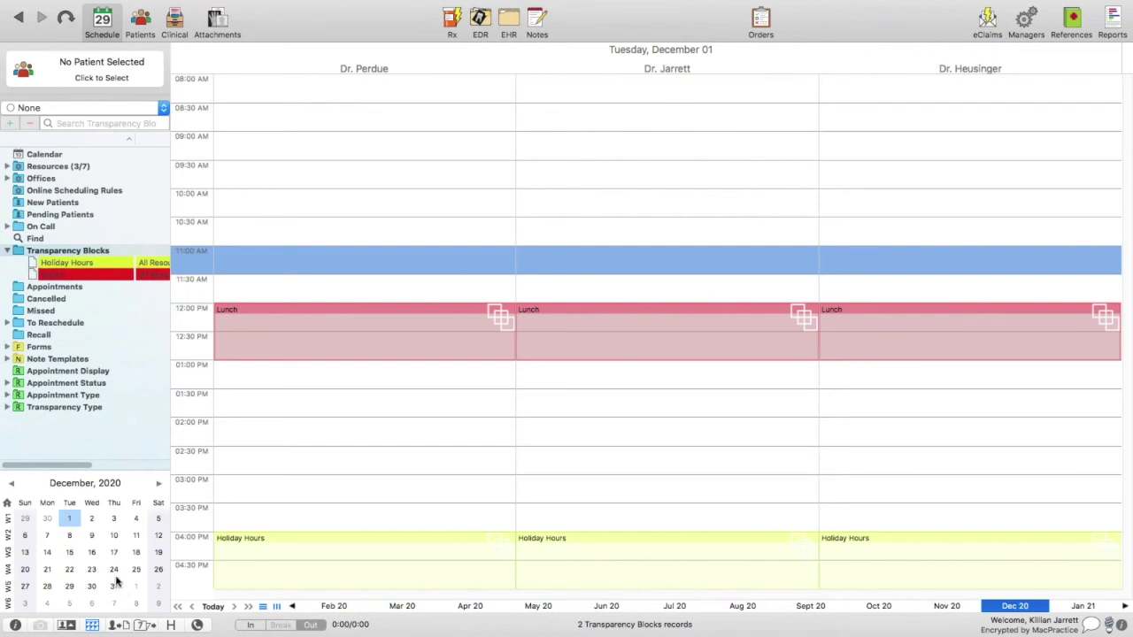
- Check the schedule for Holiday Hours on December 2, 8, 16 and 17, and on January 1 and 4, 2021
click(91, 520)
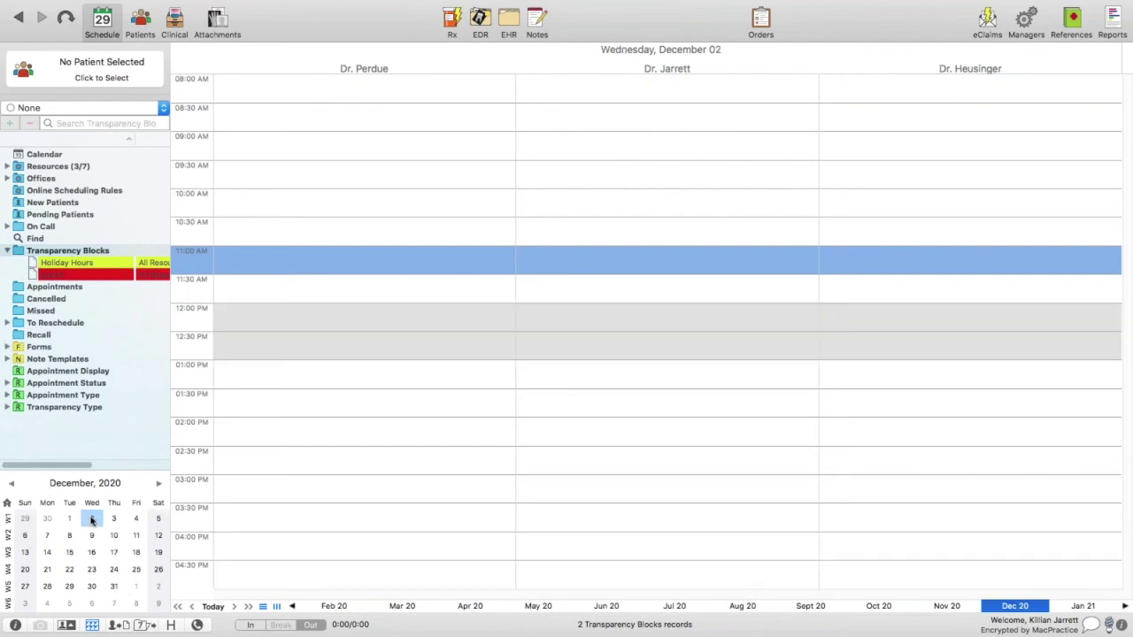
click(70, 537)
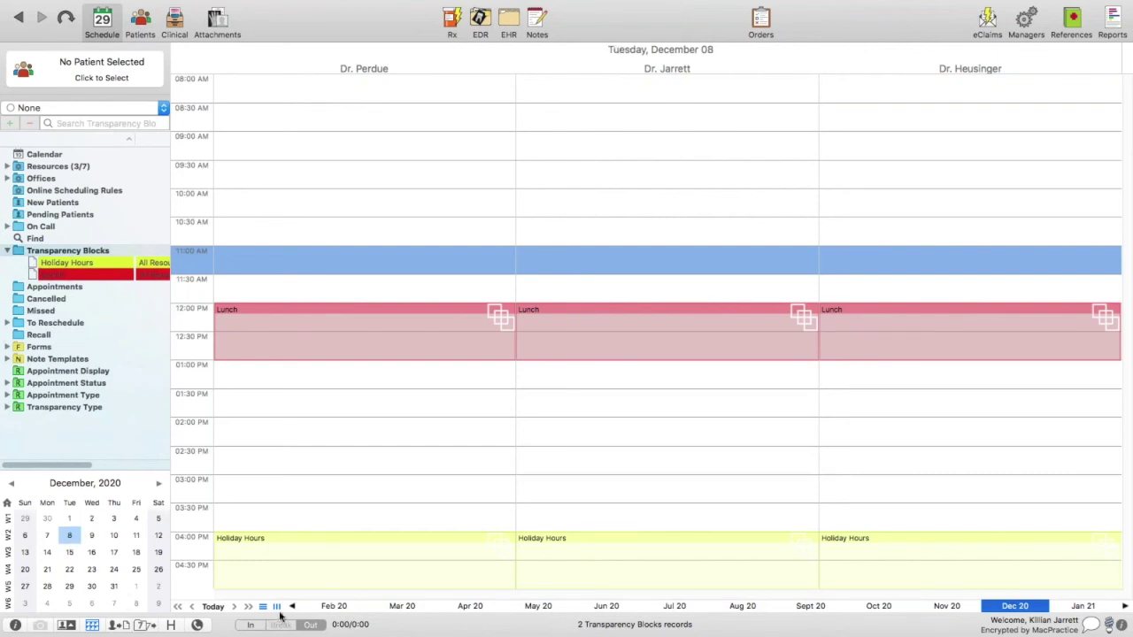
click(91, 553)
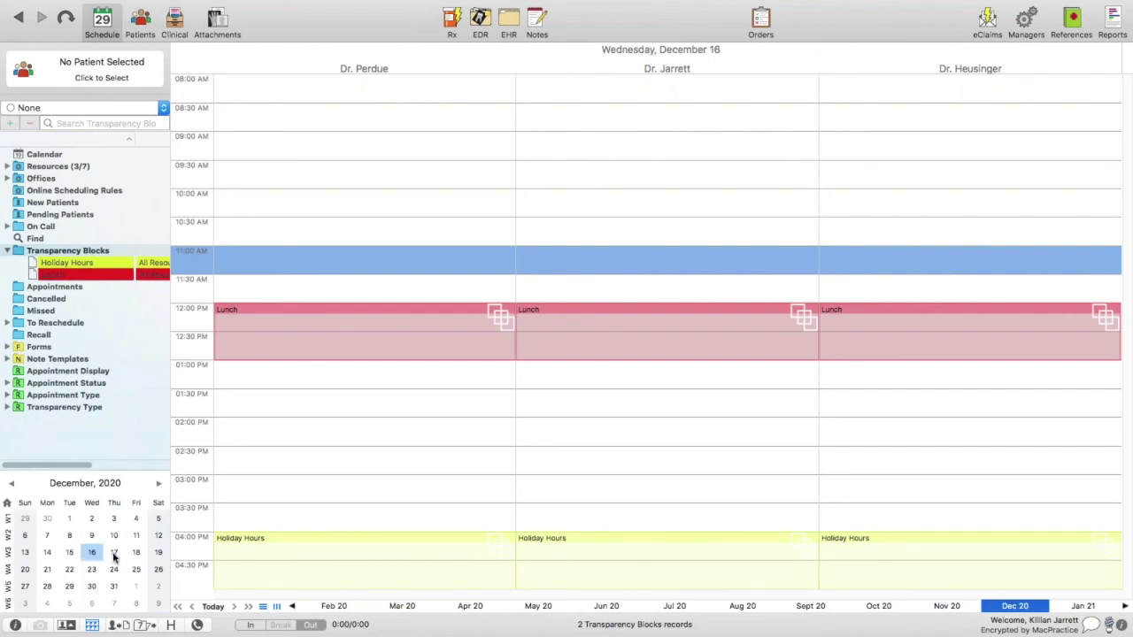
click(114, 553)
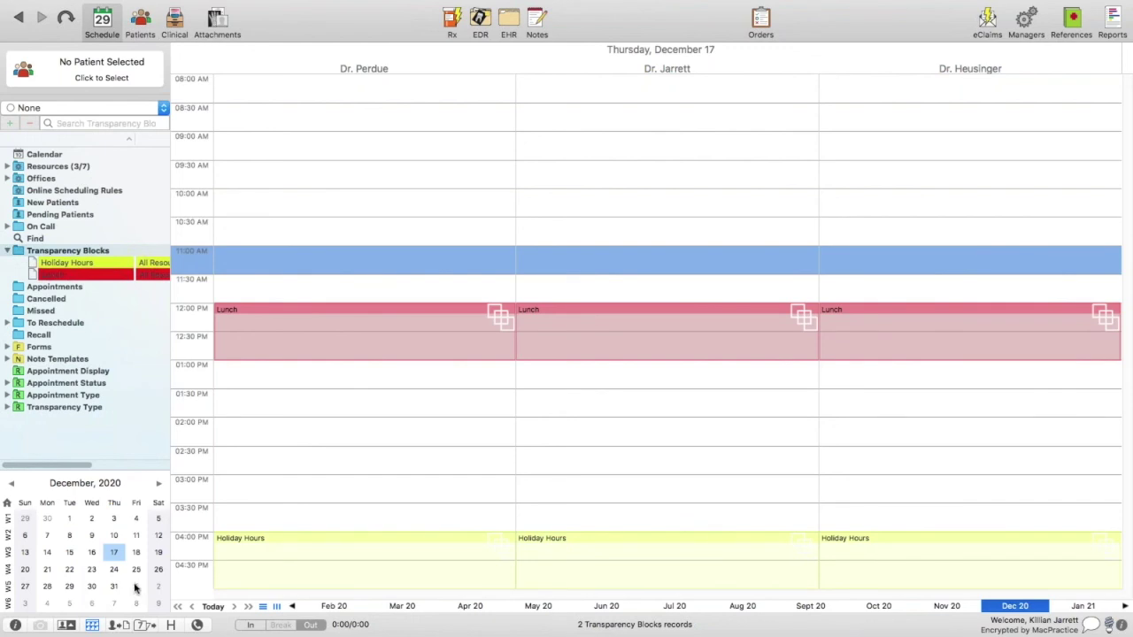
click(135, 587)
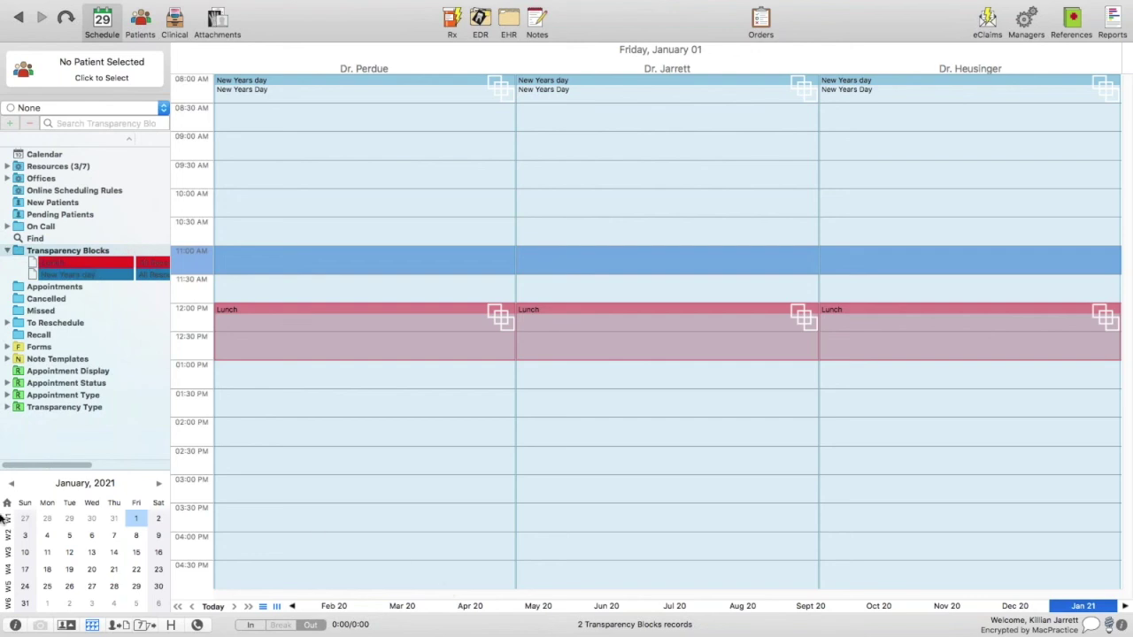
click(49, 536)
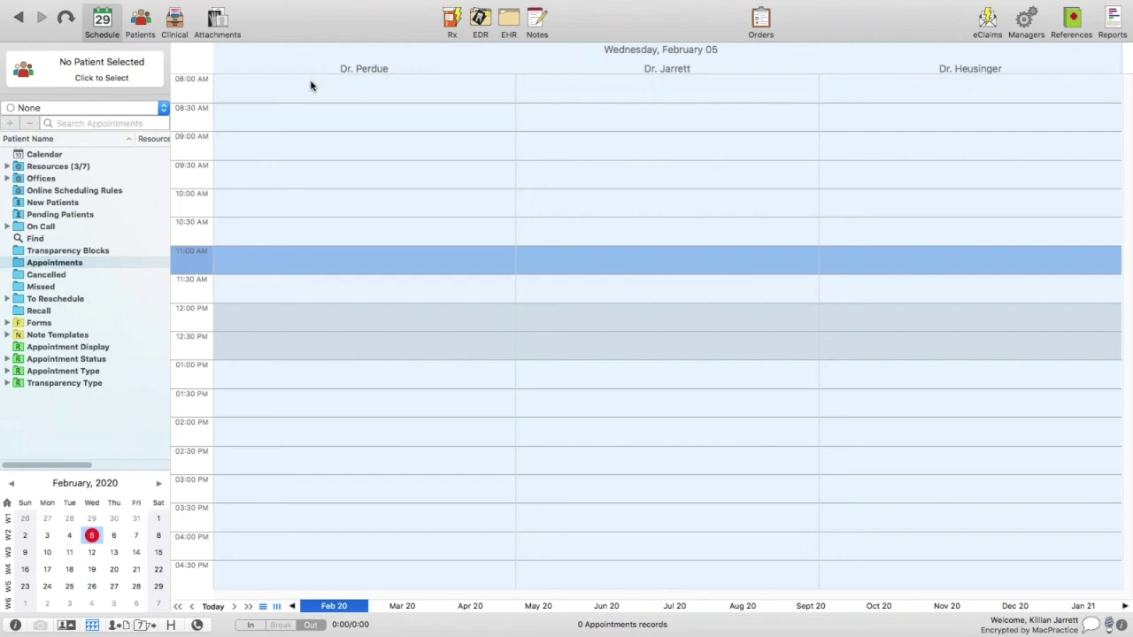
- Create an 8:00 AM to 10:00 AM transparency block on February 5 for the first provider, type Other, named "Walk-In Appts. Only"
click(68, 250)
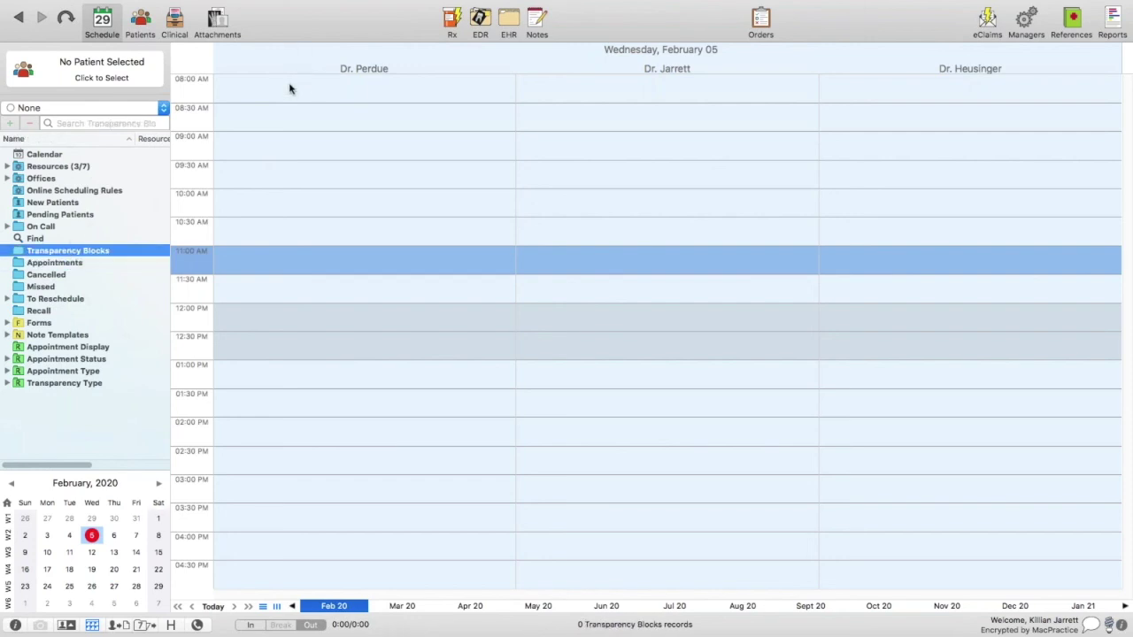
drag(297, 81, 304, 185)
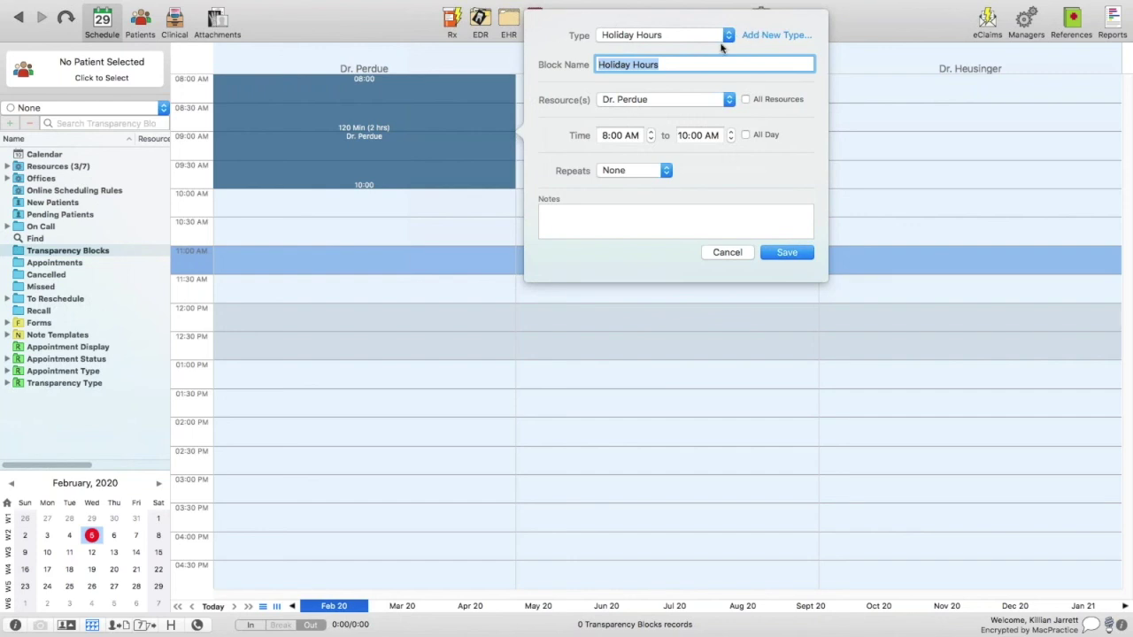
click(730, 38)
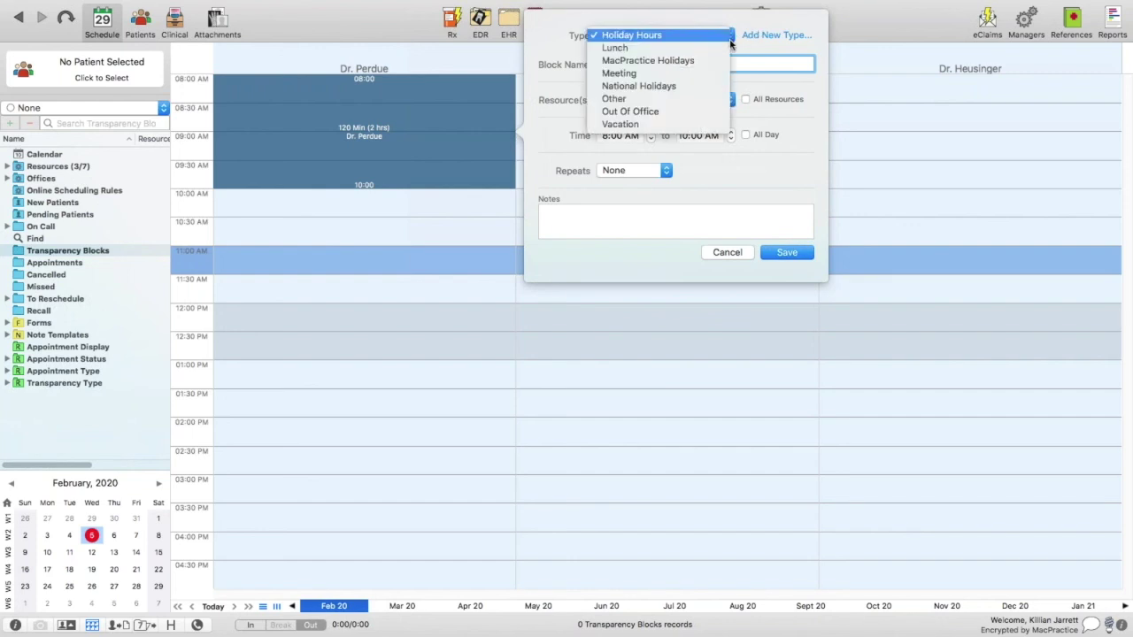
click(700, 100)
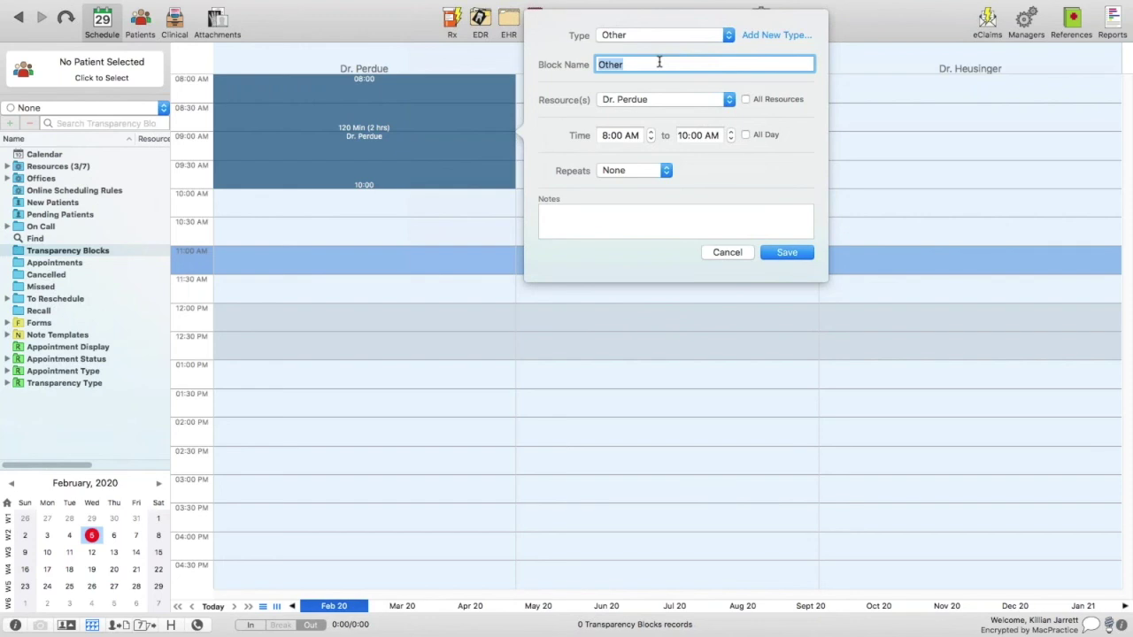
text(Walk-In Appts. Only)
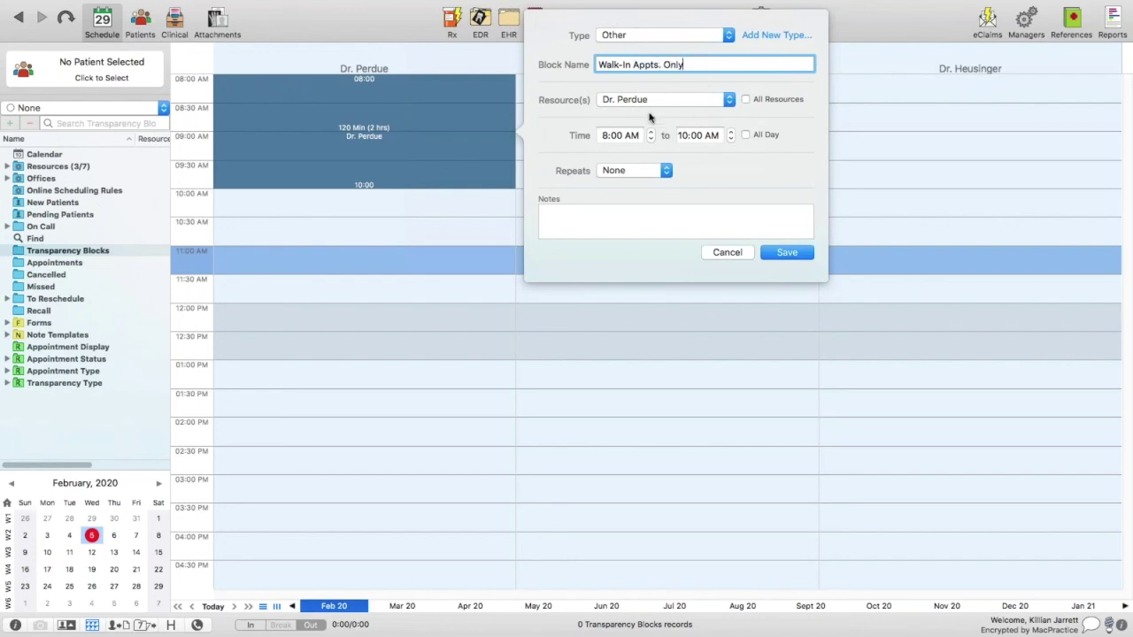
- Set the Walk-In Appts. Only block to repeat every day and save it
click(633, 170)
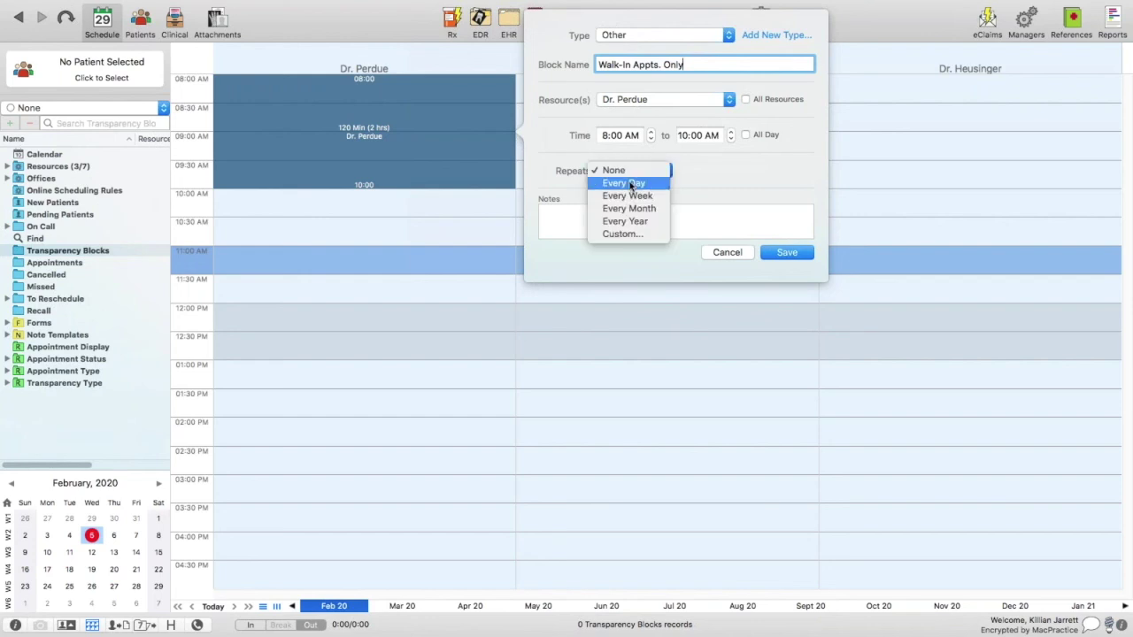
click(632, 183)
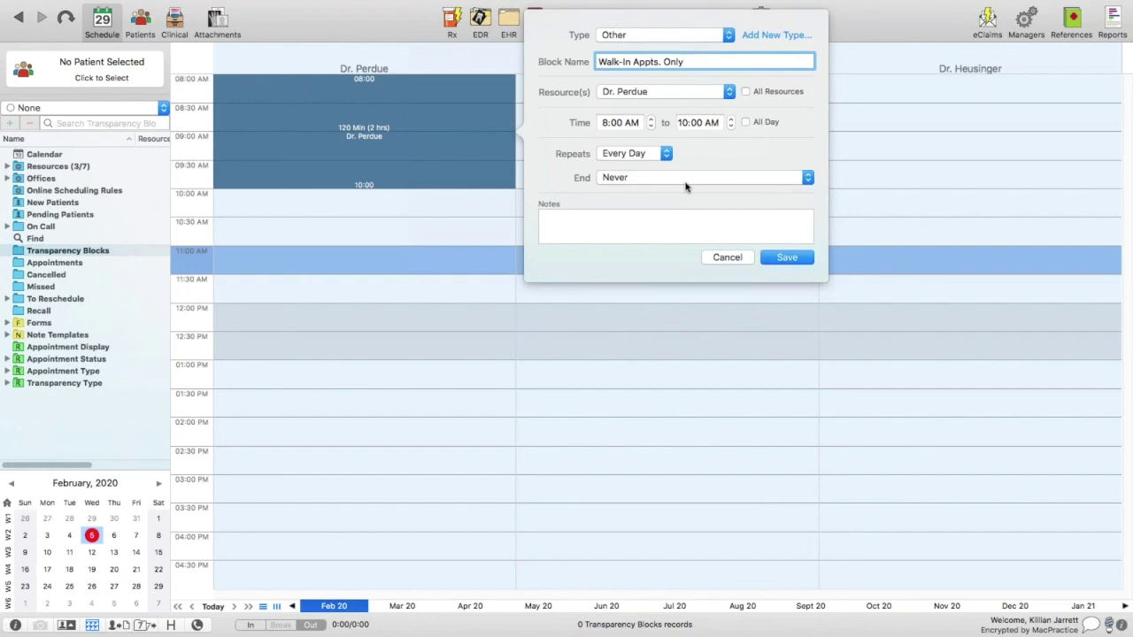
click(720, 235)
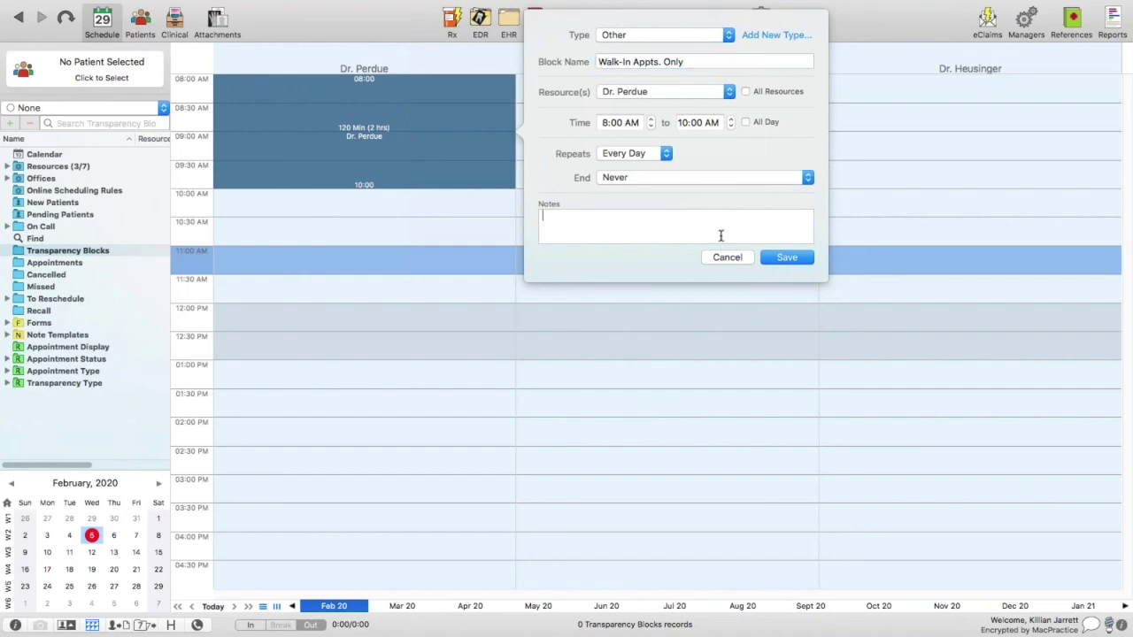
click(775, 263)
click(774, 264)
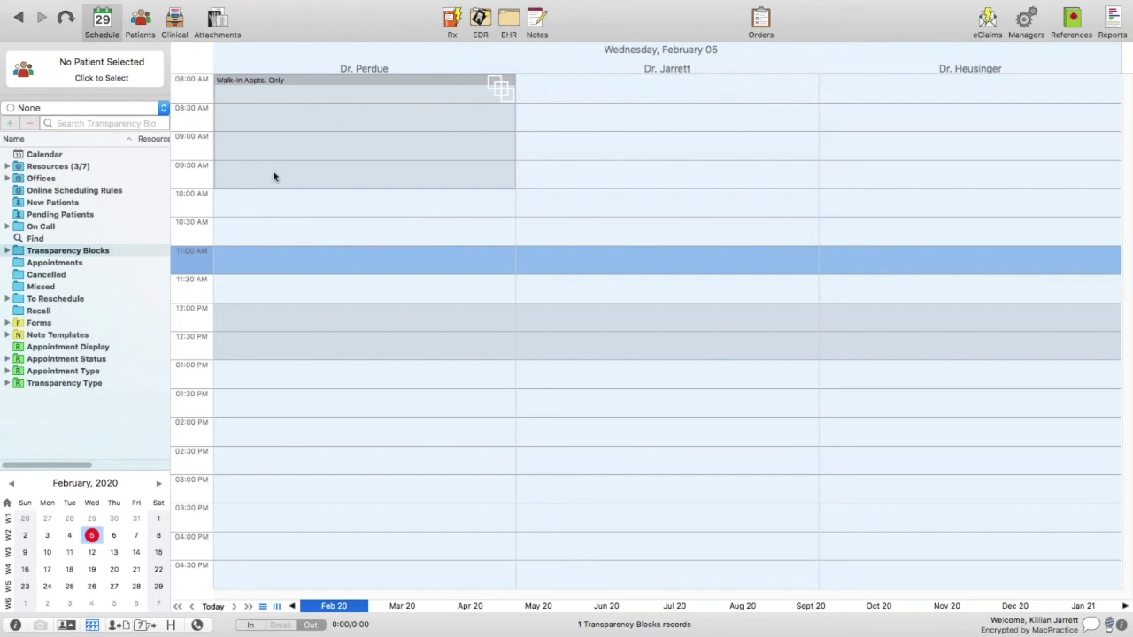
- Open the scheduling rules of the Other transparency type to check which appointment restrictions are enabled
click(27, 384)
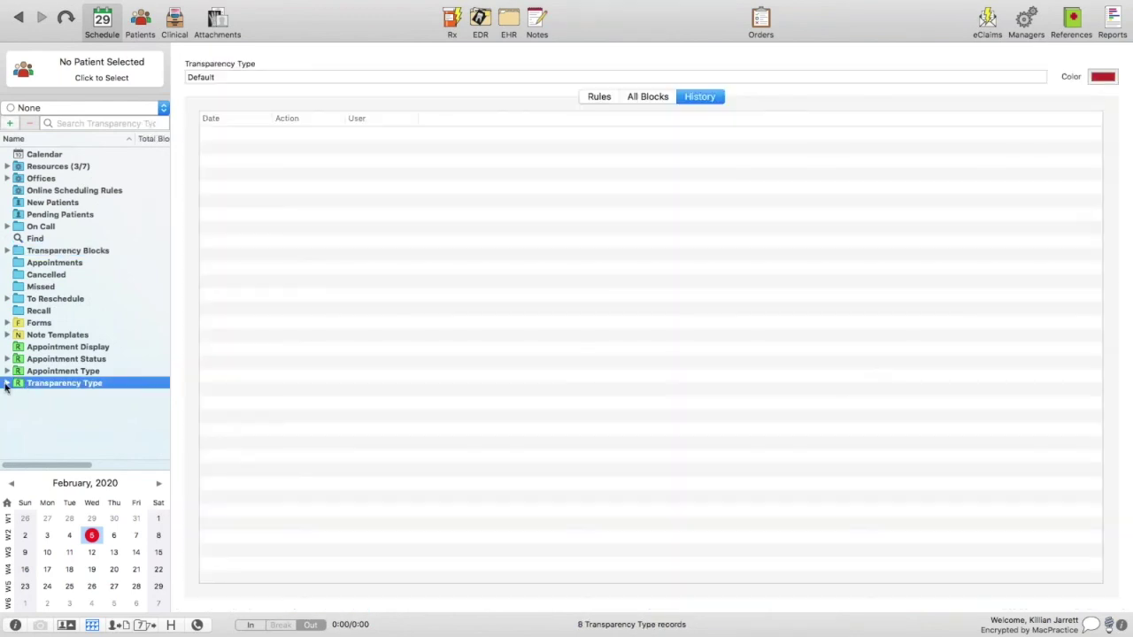
click(6, 384)
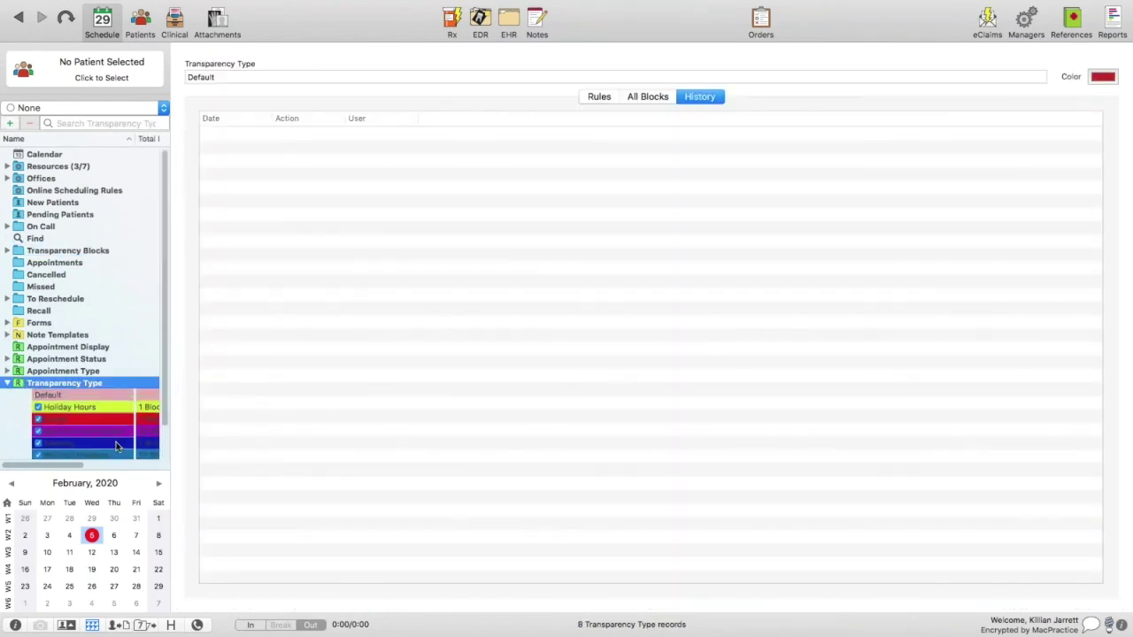
scroll(116, 441, down, 2)
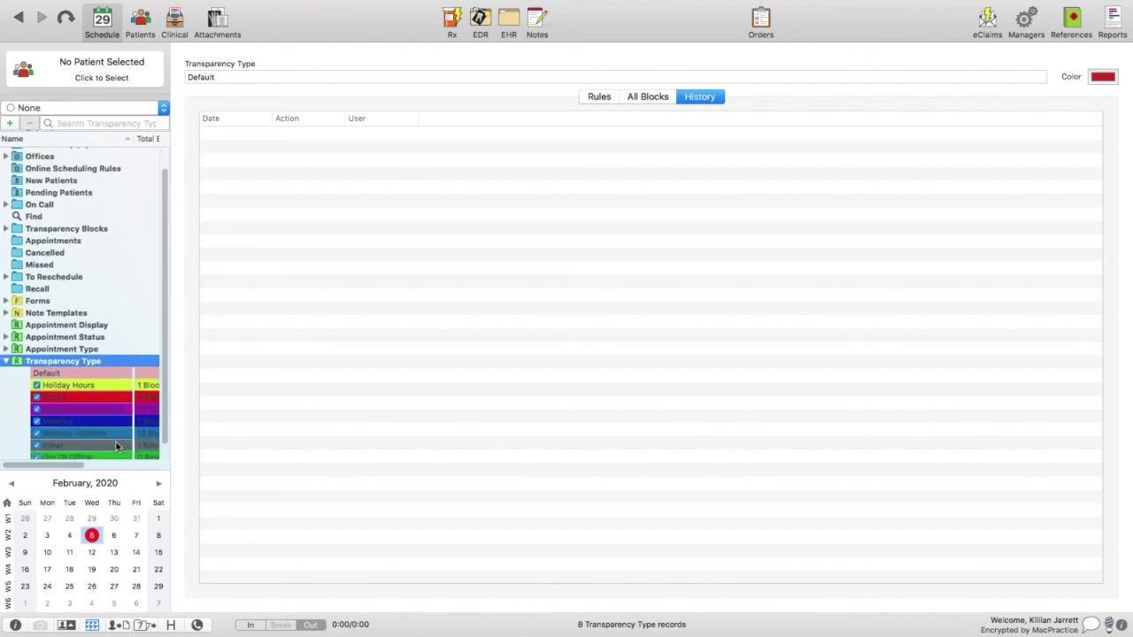
click(116, 441)
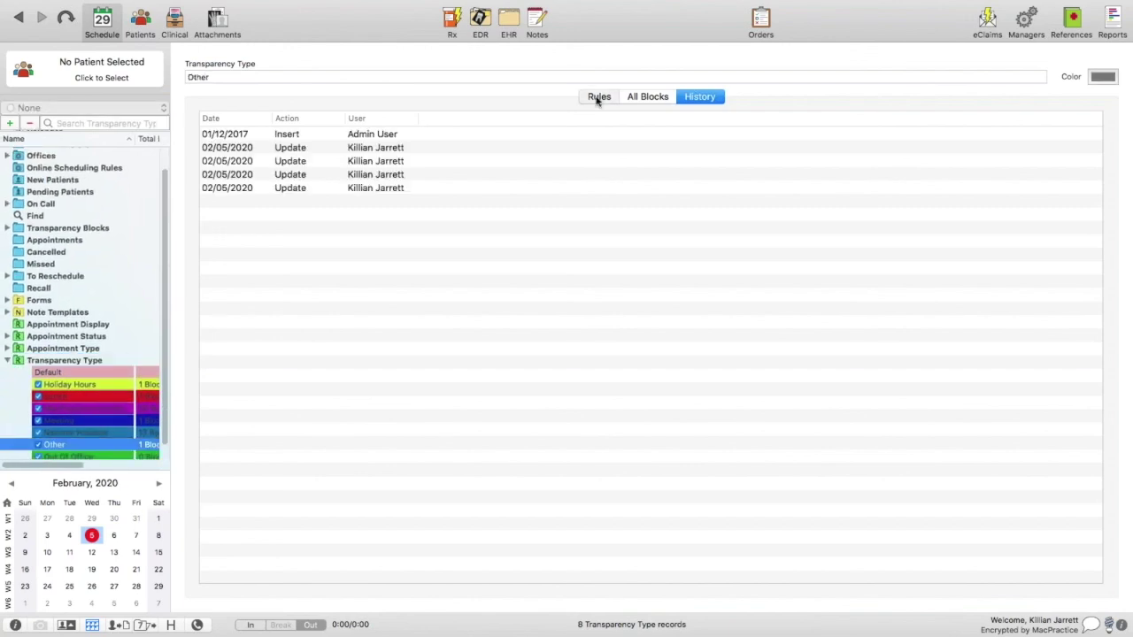
click(598, 98)
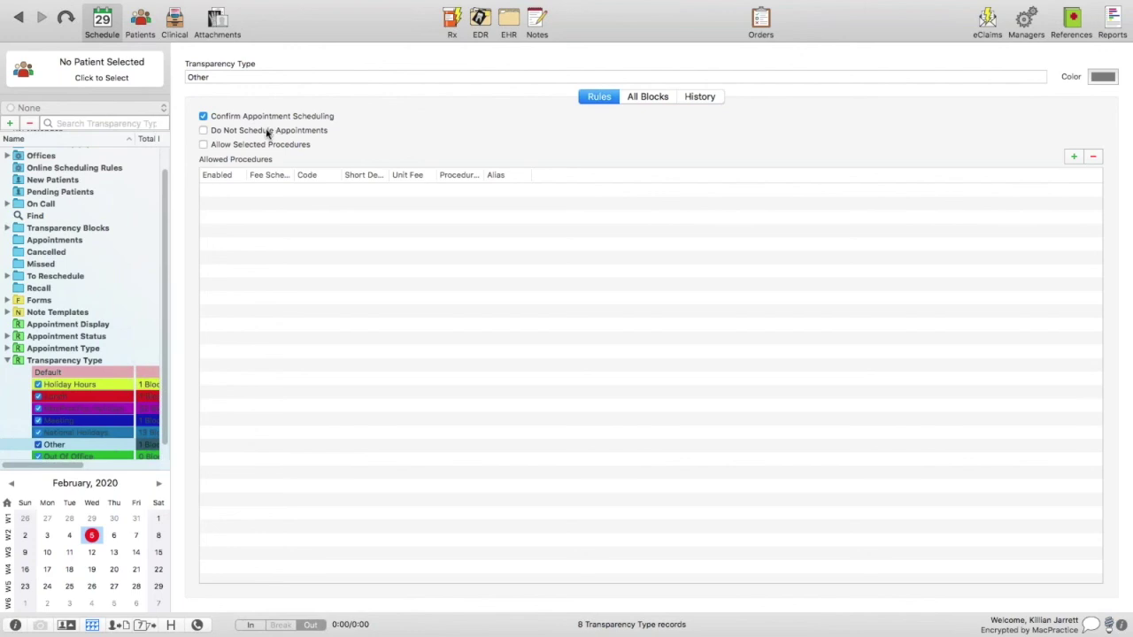
- Try booking an 8:00 to 9:00 AM appointment over the Walk-In Appts. Only block, accepting the transparency confirmation, and cancel the new appointment form
click(70, 241)
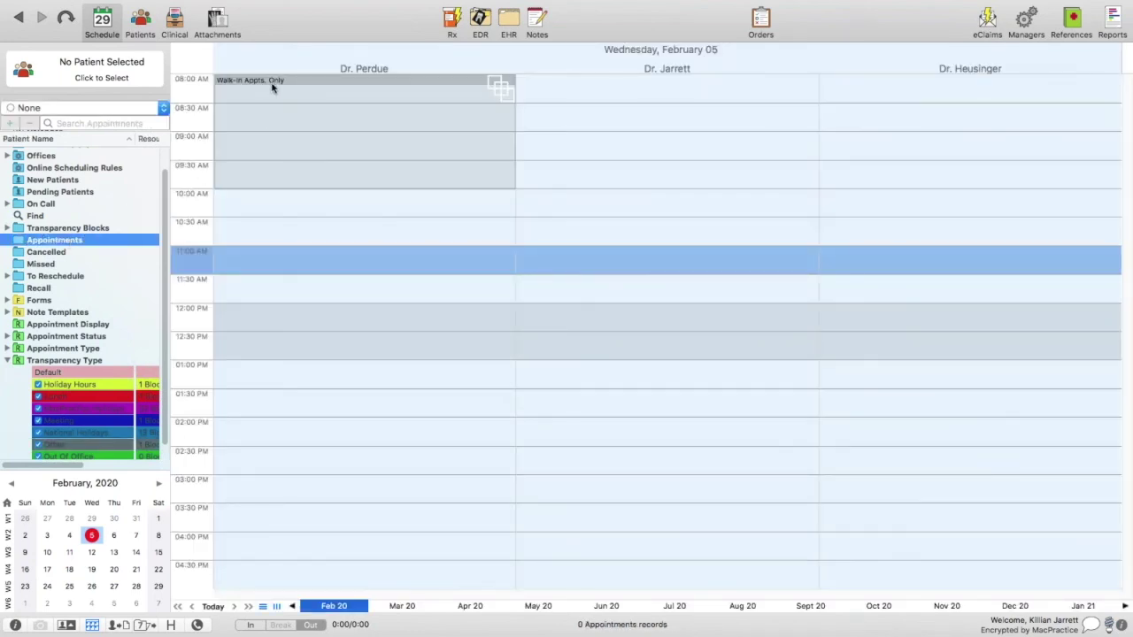
drag(276, 83, 275, 111)
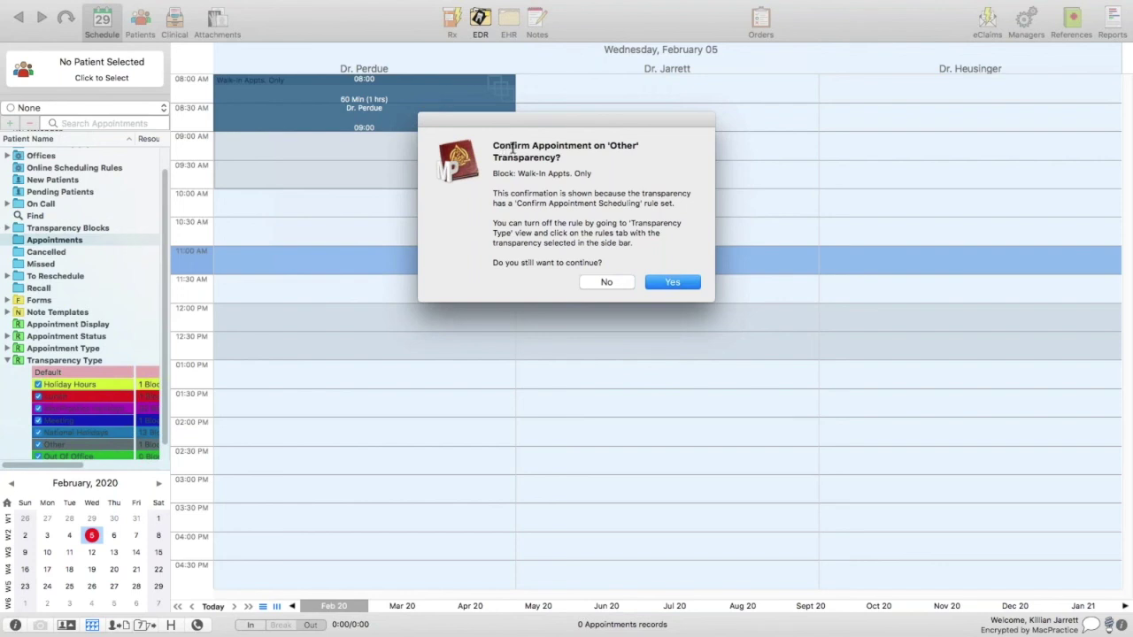
drag(494, 175, 598, 180)
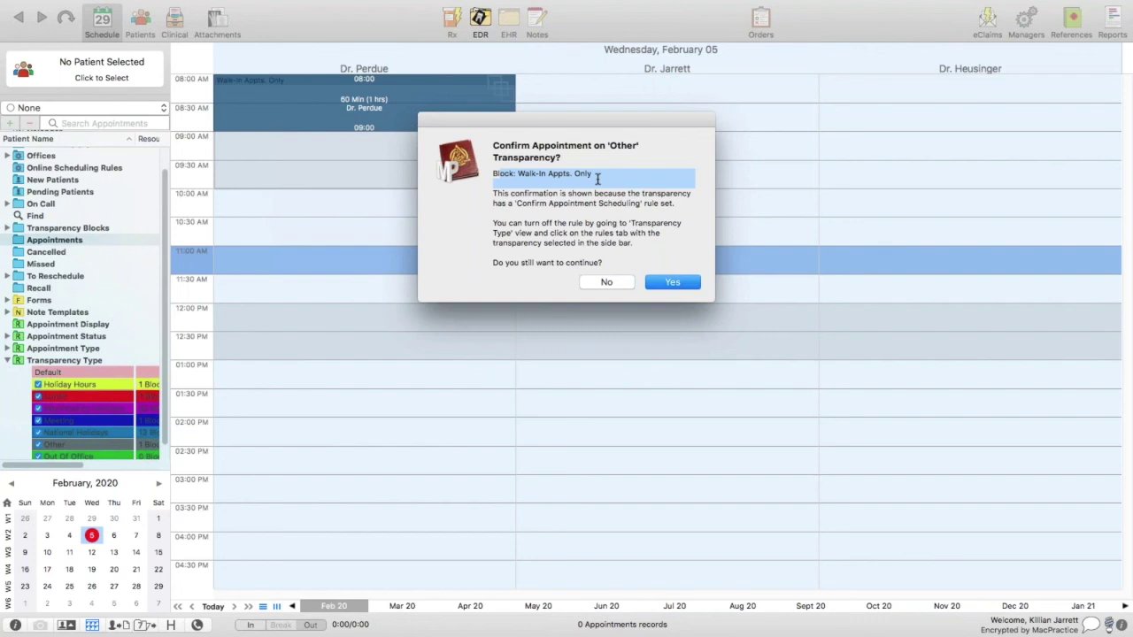
click(597, 179)
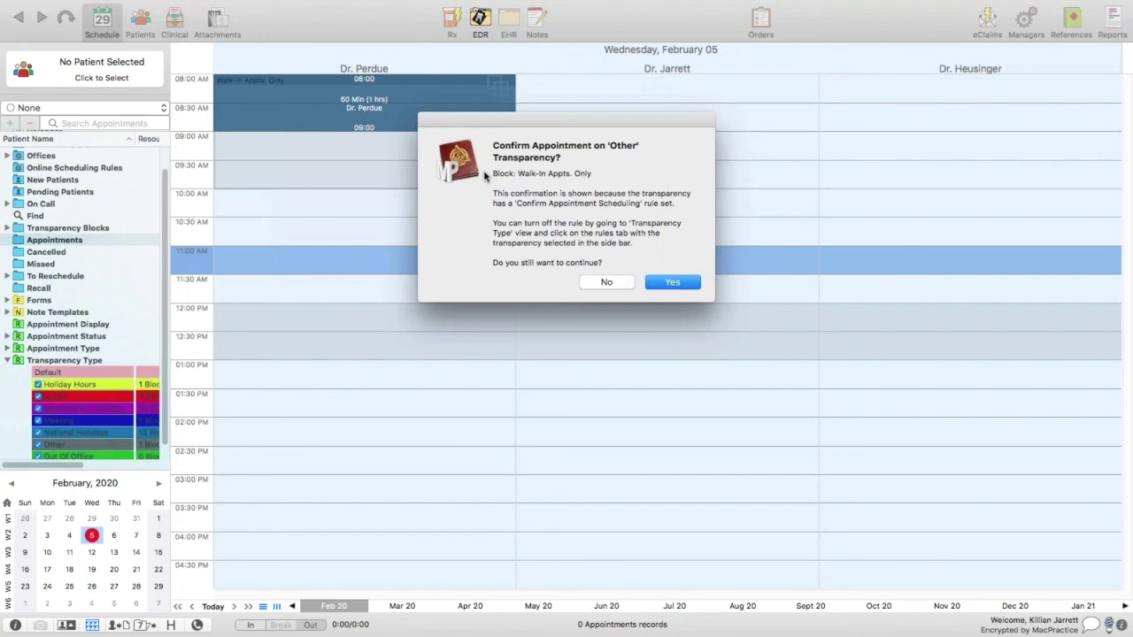
click(658, 285)
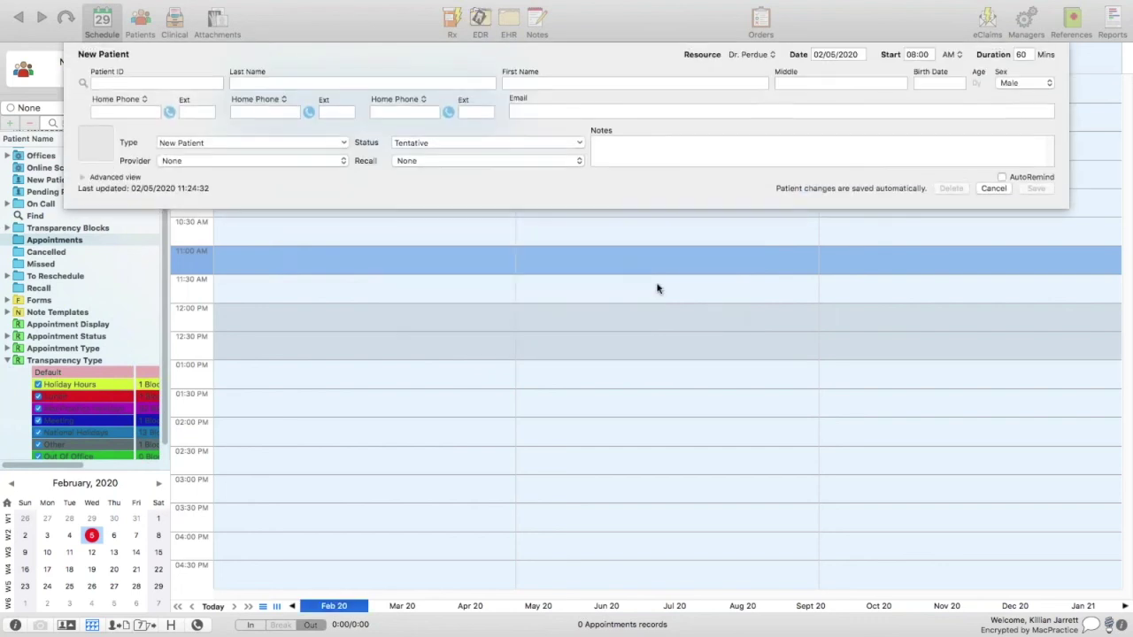
click(993, 189)
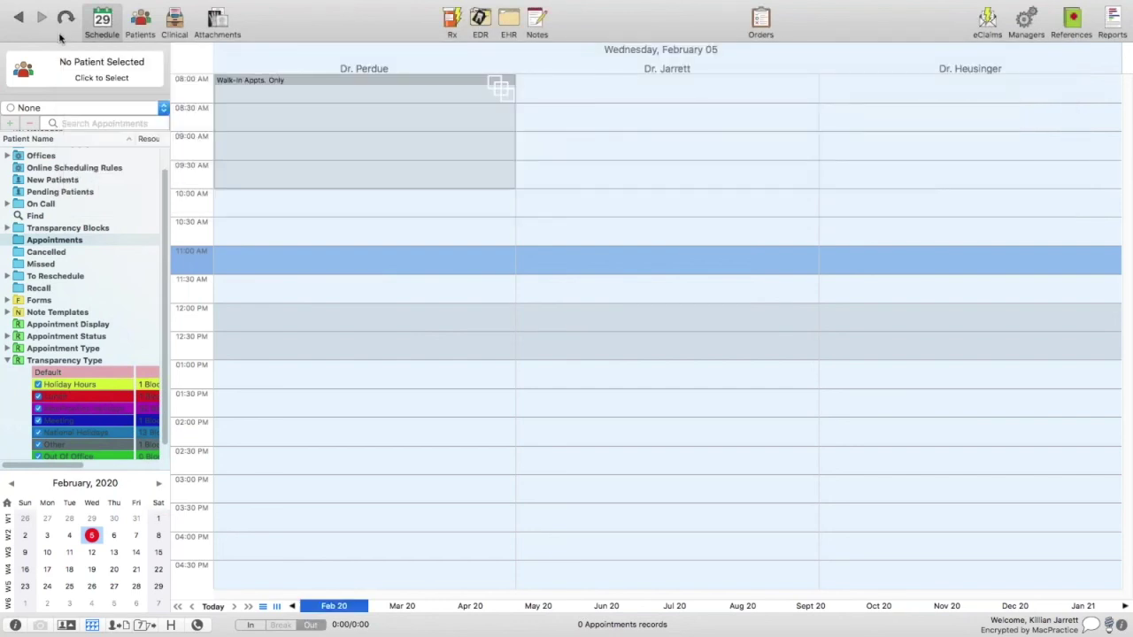